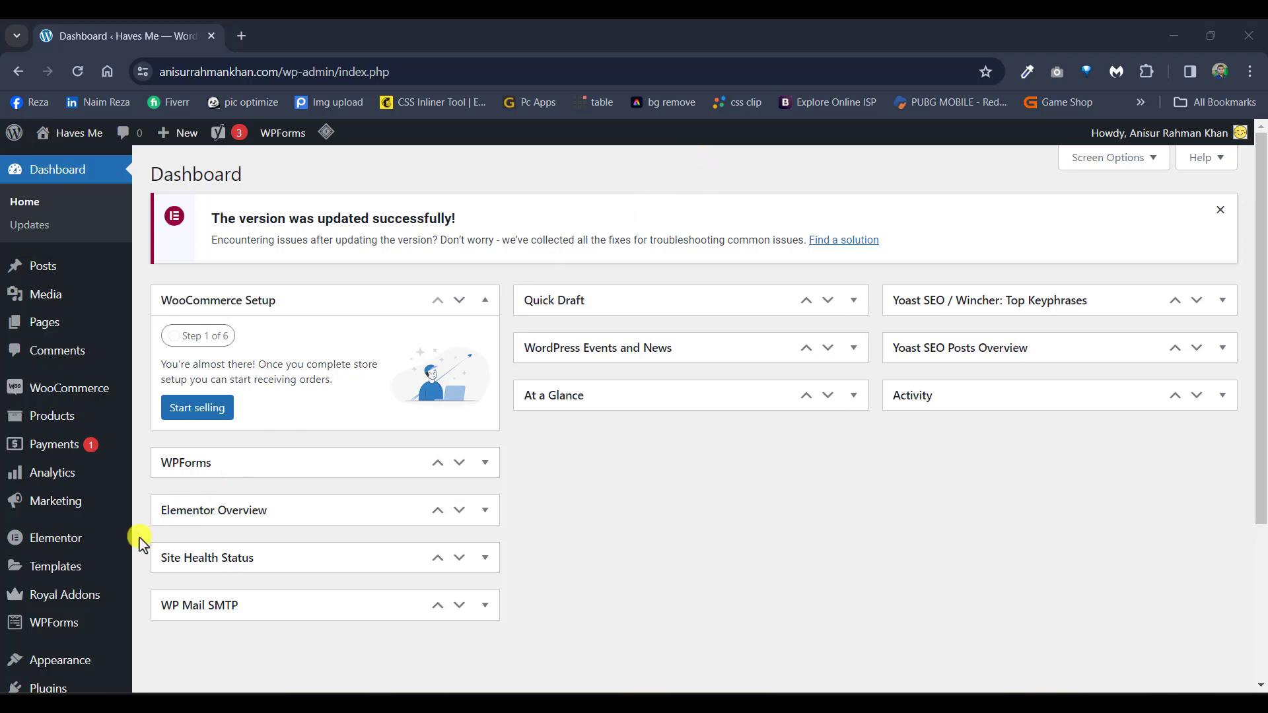
Step: Search the plugin directory for 'url shortify' and install the URL Shortify plugin
scroll(140, 542, down, 2)
mouse_move(140, 540)
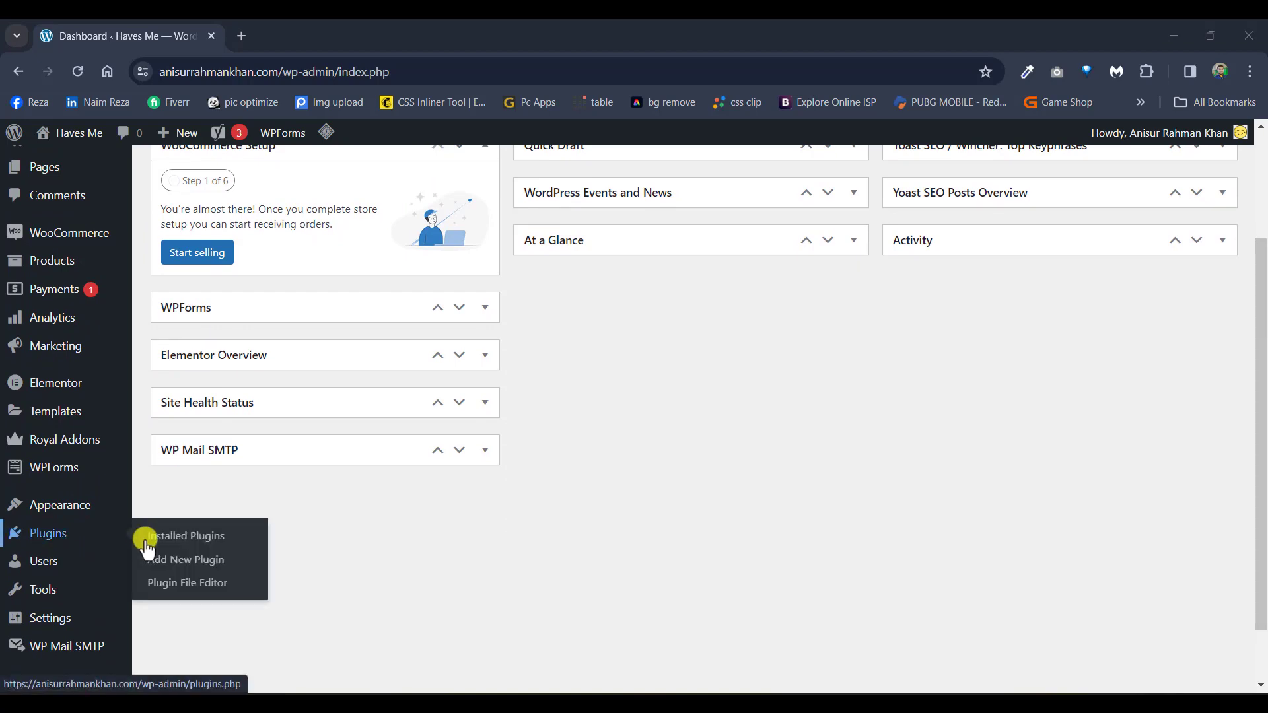
click(176, 560)
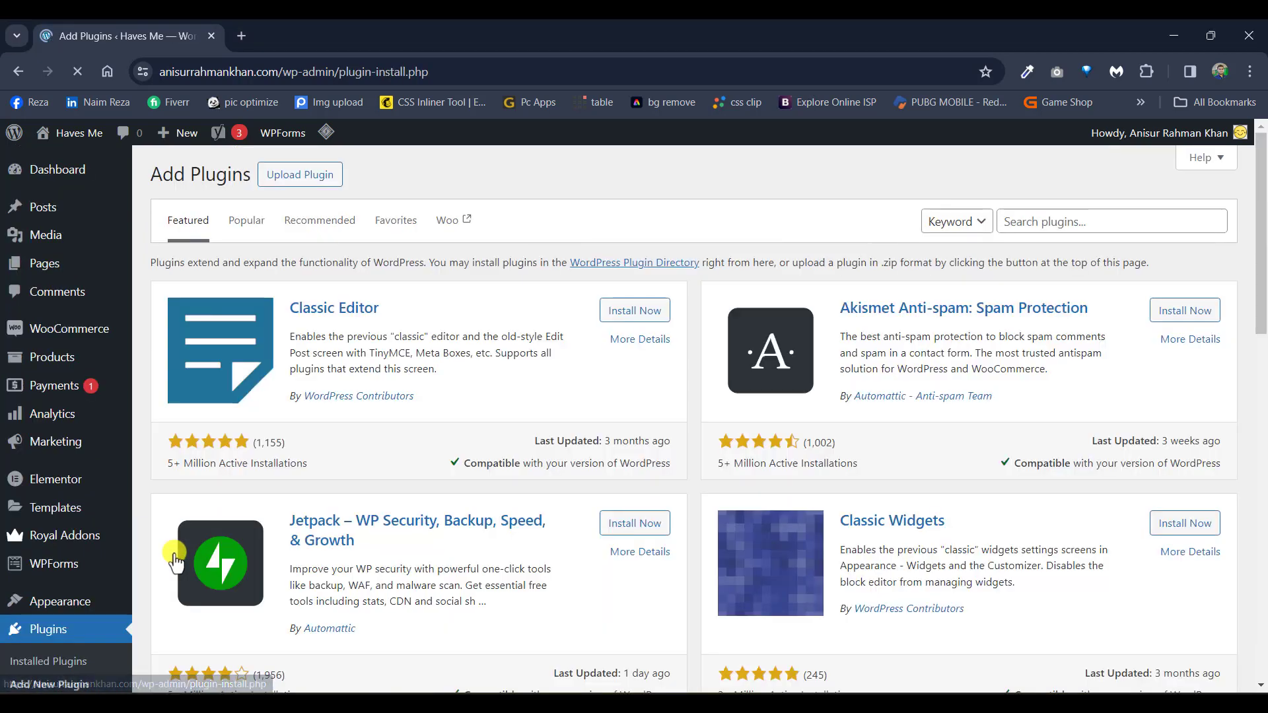
click(1115, 227)
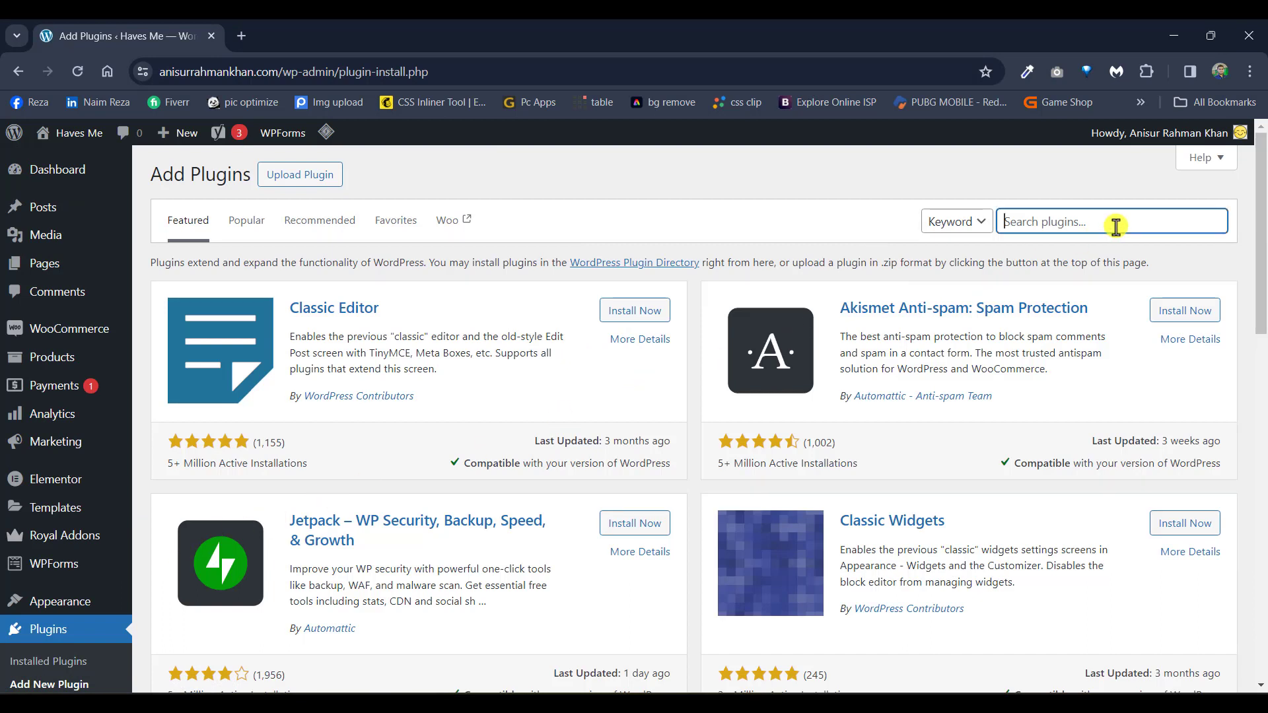
text(url short)
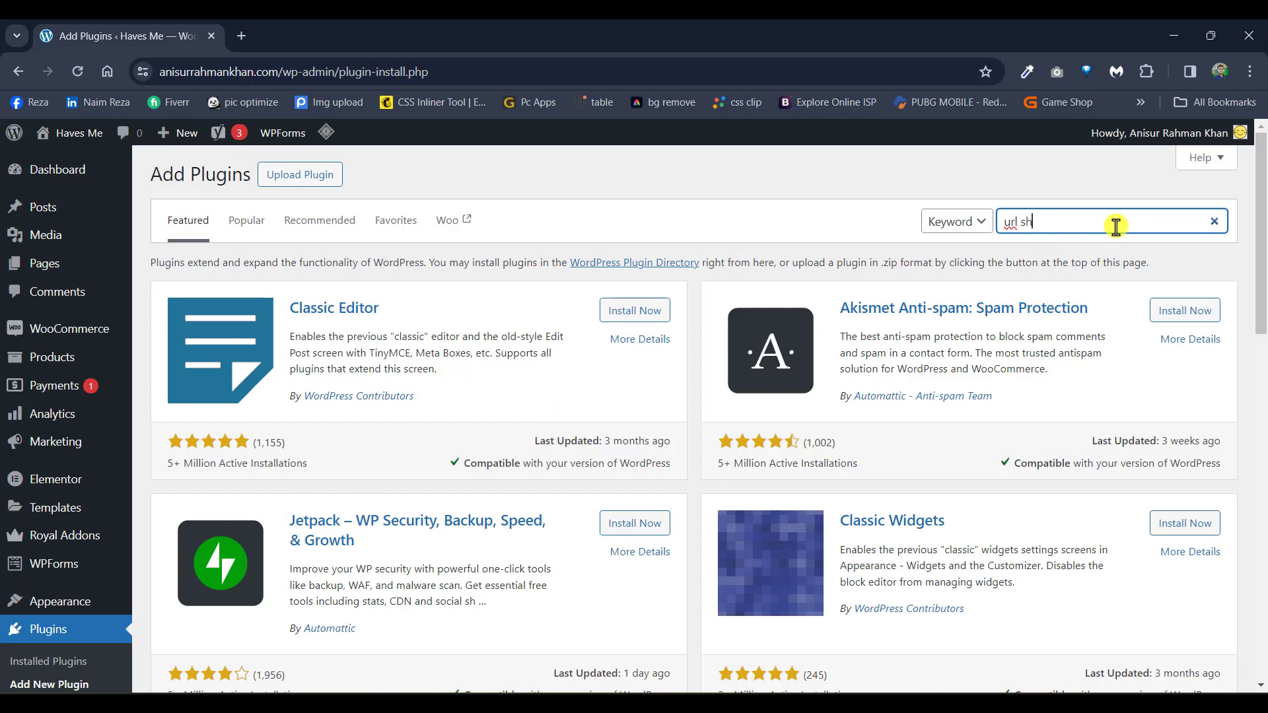
text(ify)
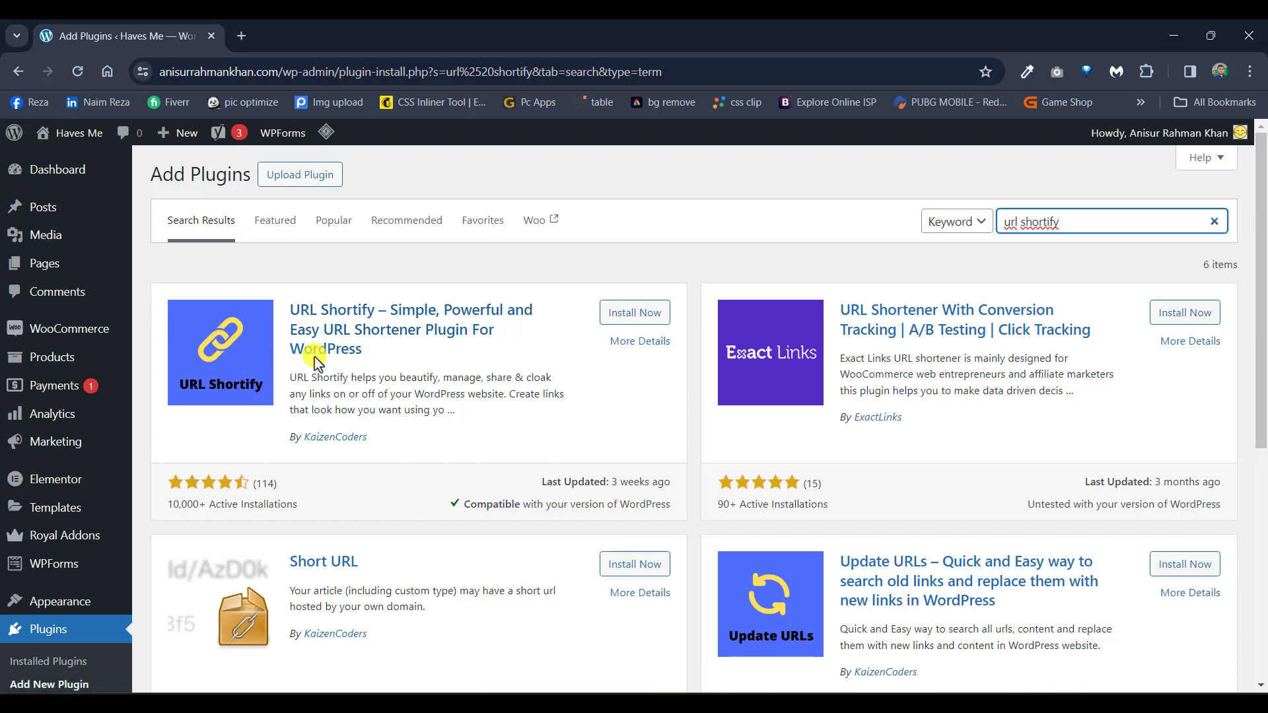
click(609, 316)
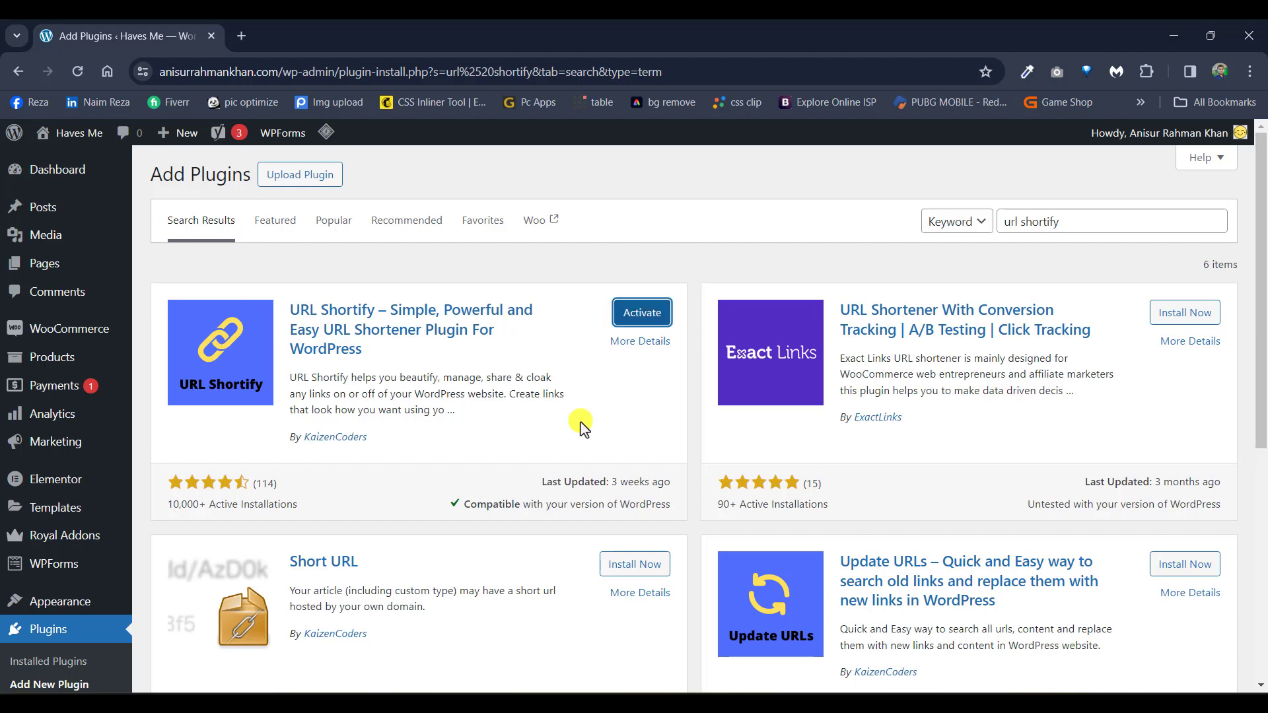
Step: Activate URL Shortify and skip its e-mail opt-in prompt
click(650, 313)
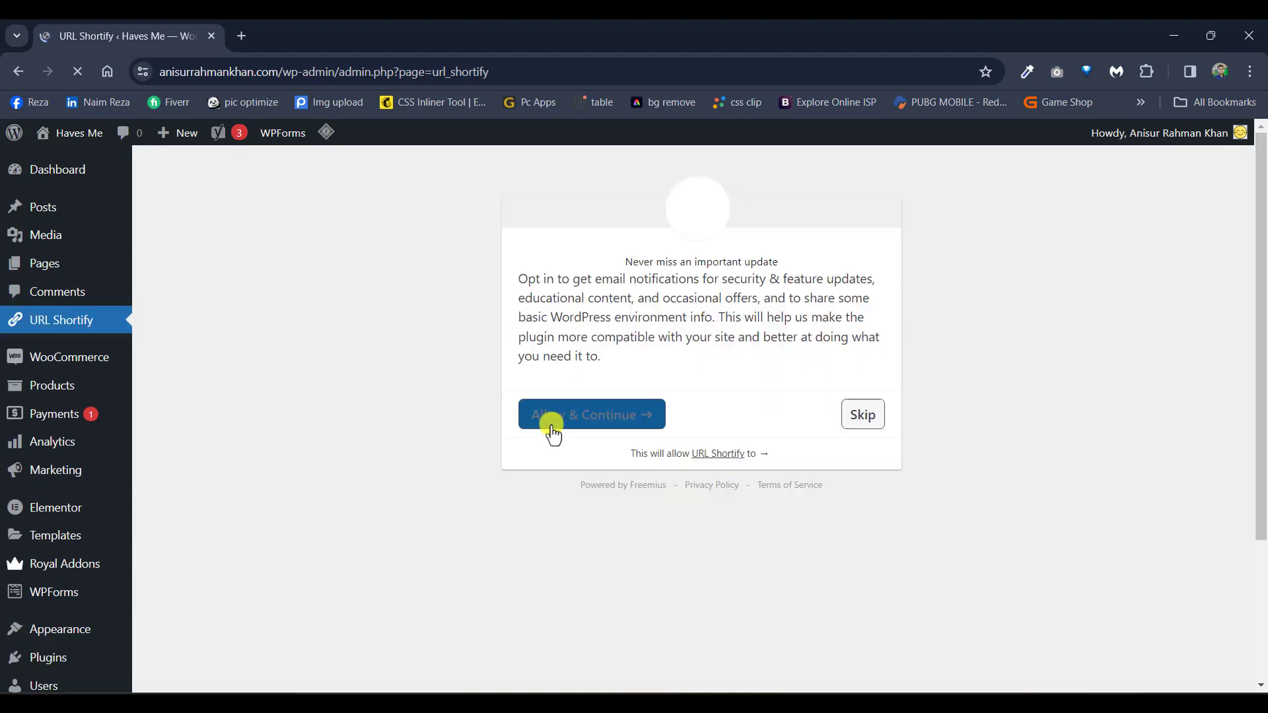
click(857, 429)
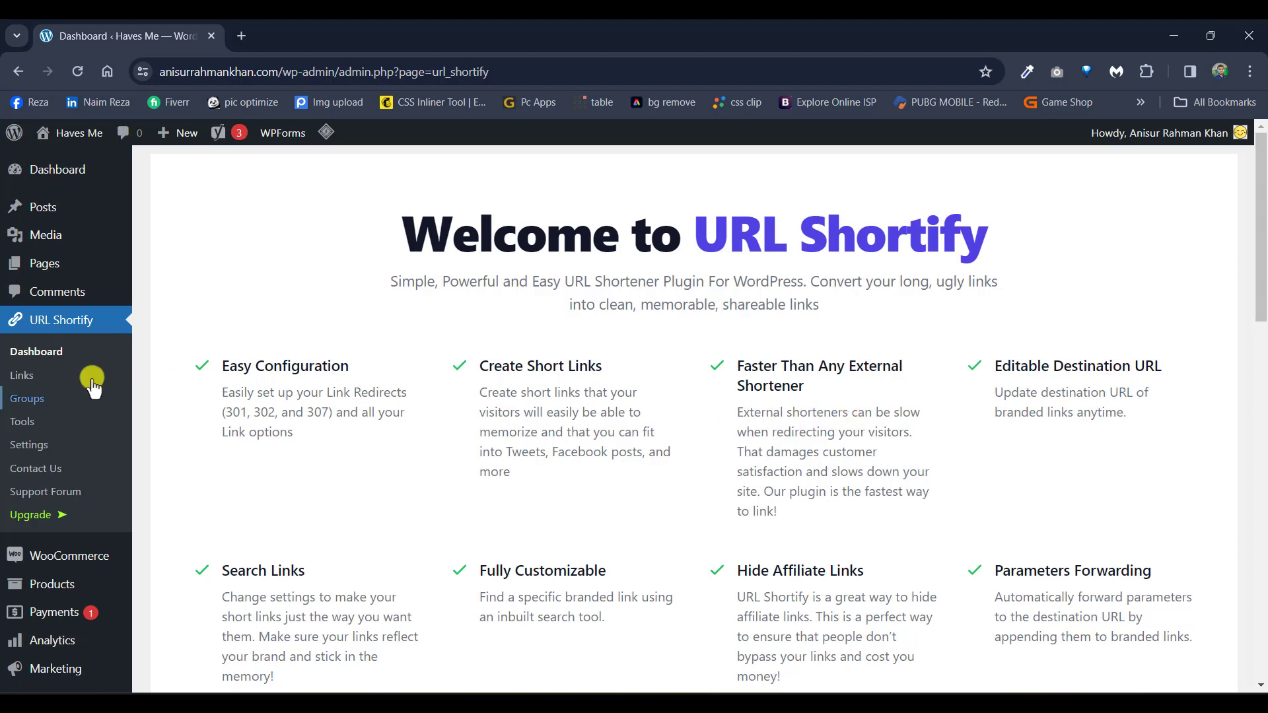
Step: Check that URL Shortify's Links list is empty, then open its Groups page
click(27, 384)
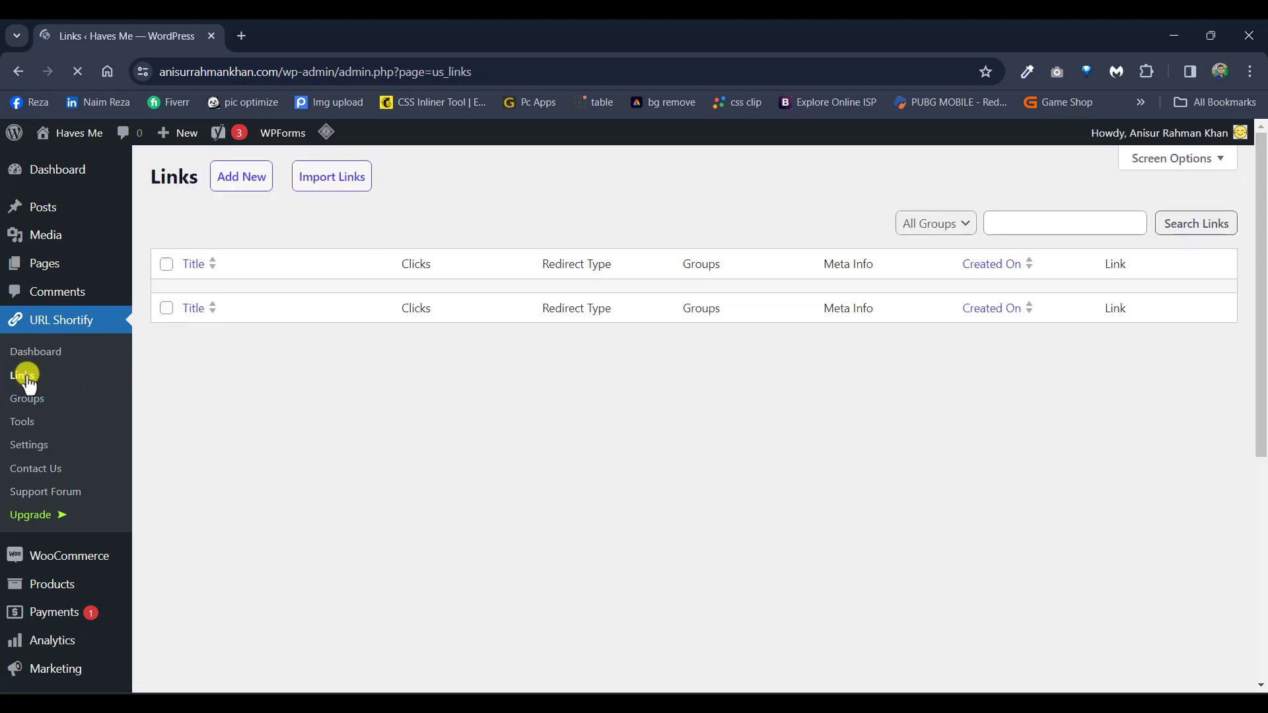
scroll(449, 417, down, 5)
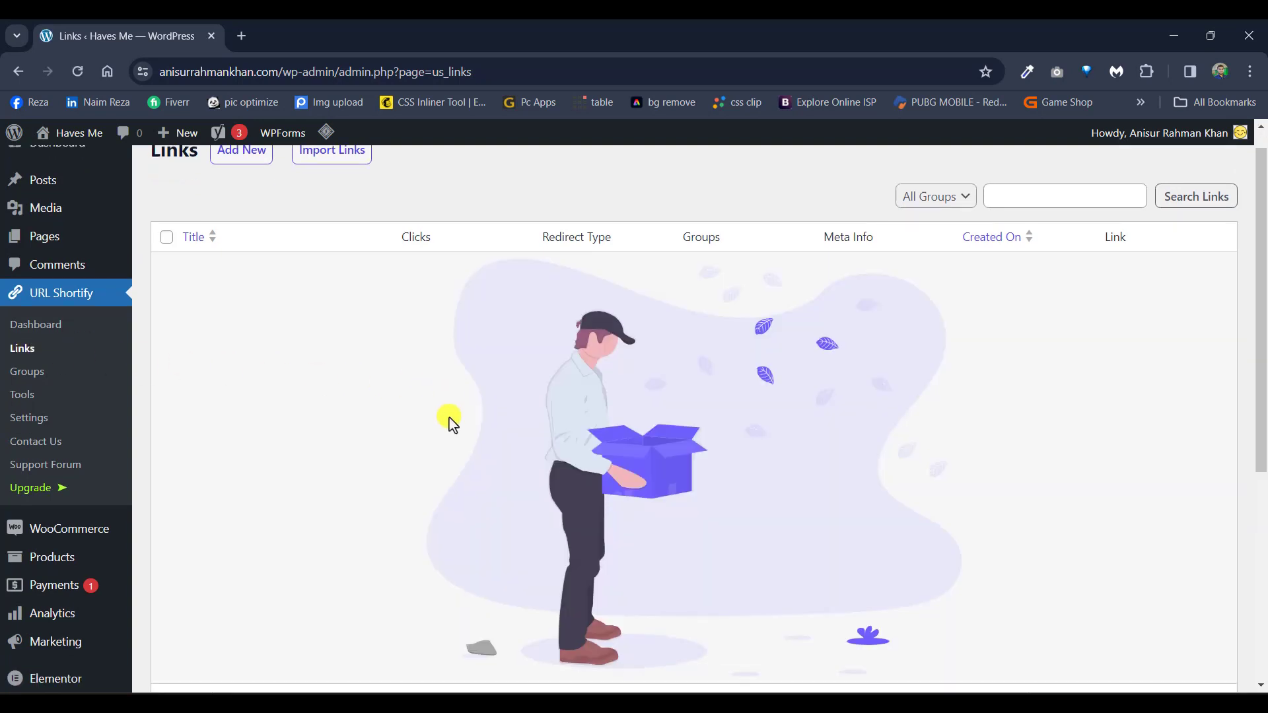
scroll(449, 417, up, 5)
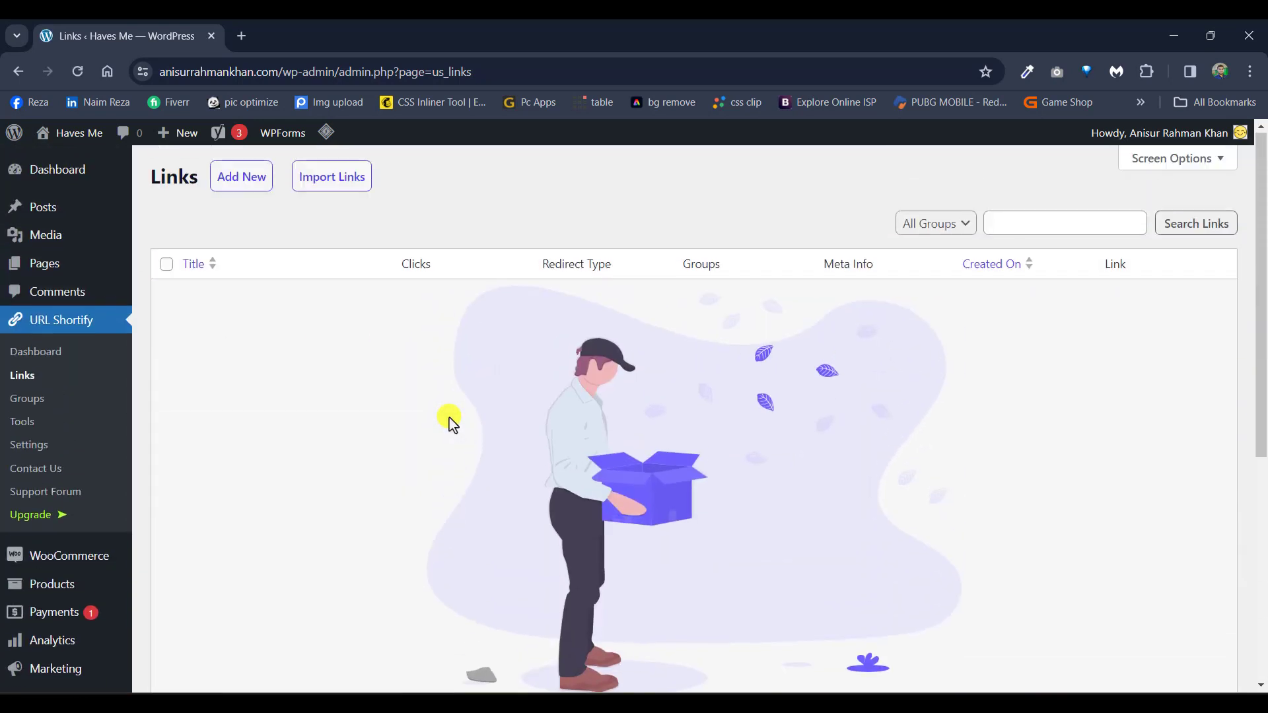
click(37, 398)
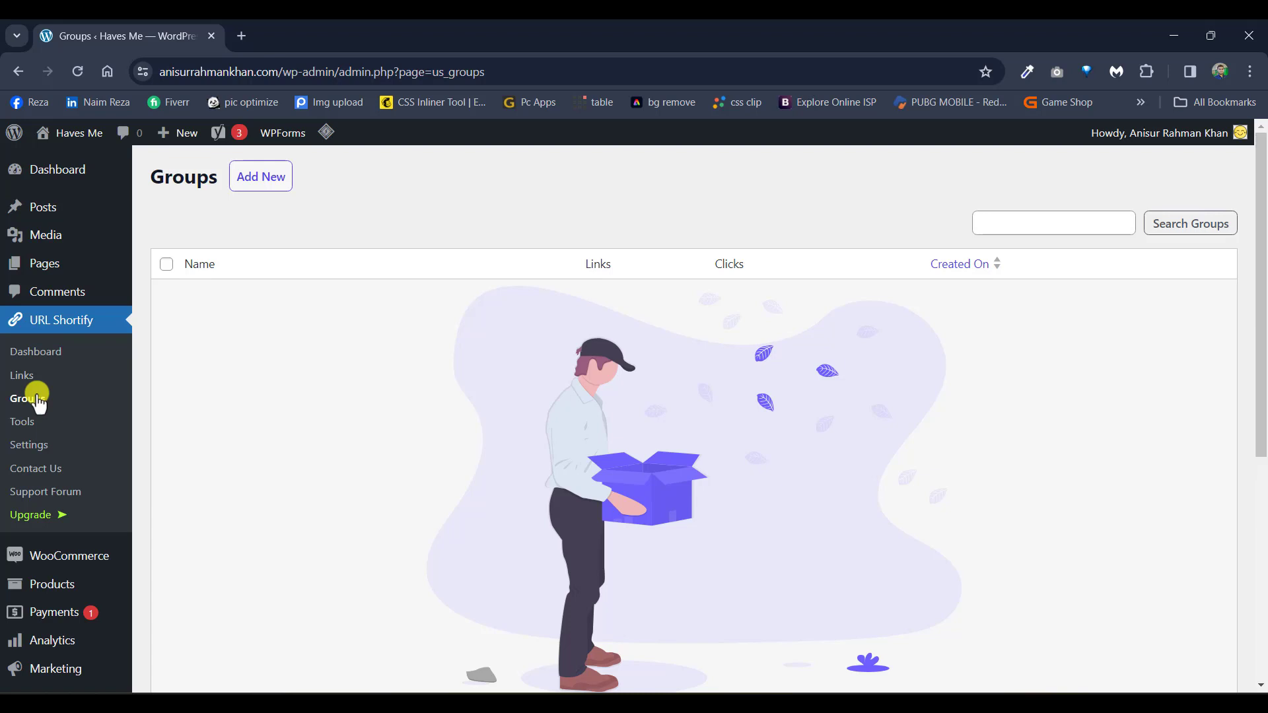
Step: Add and save a group named 'test', then go back to the Links list
click(271, 186)
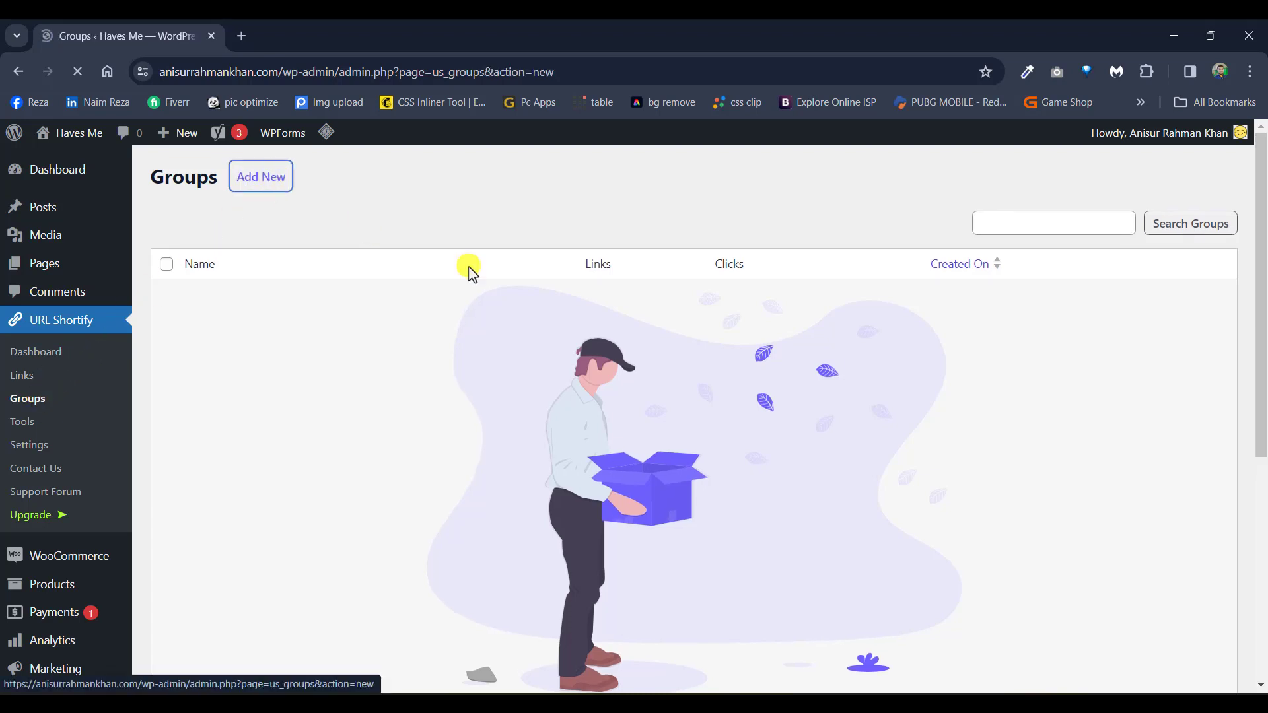
click(483, 261)
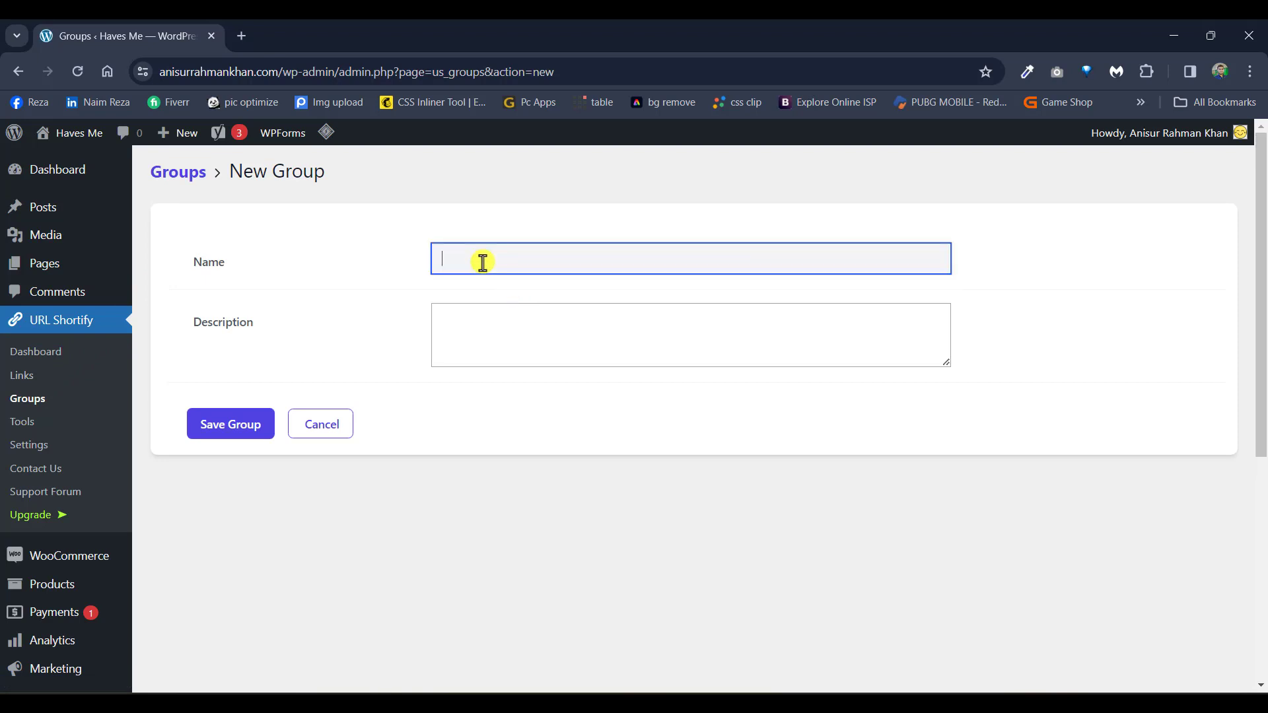
text(test)
click(253, 424)
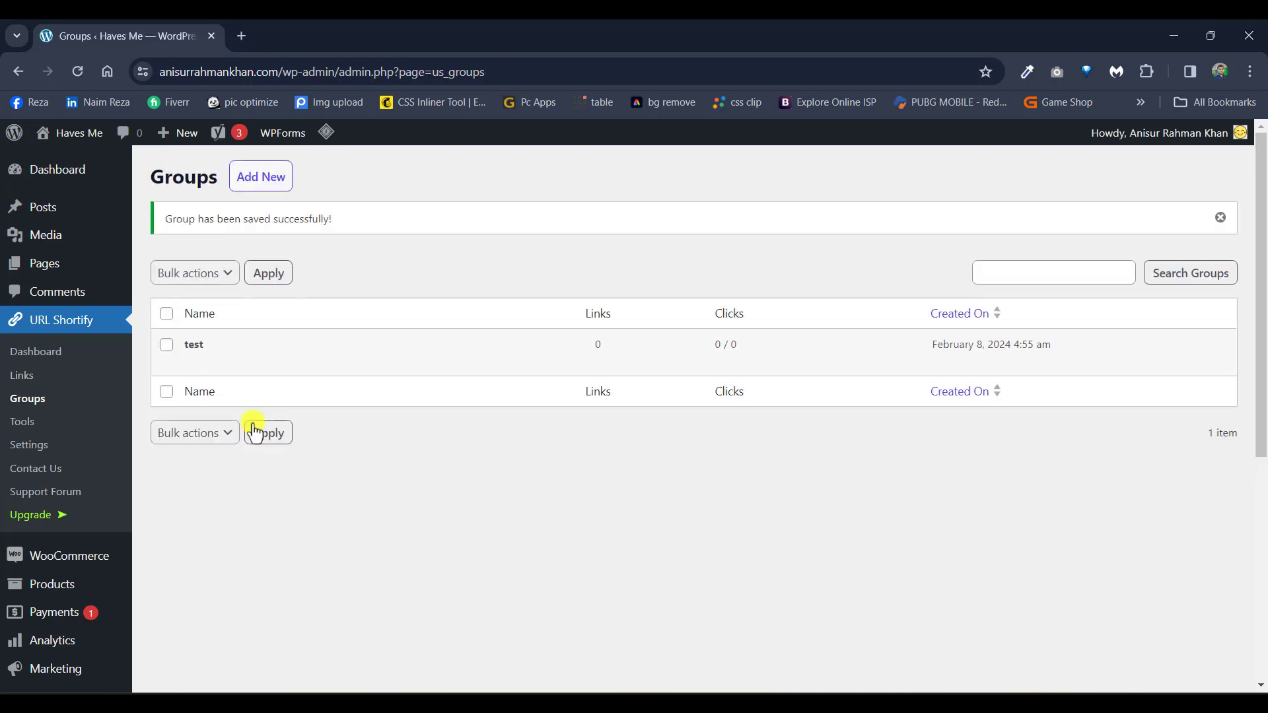
click(35, 379)
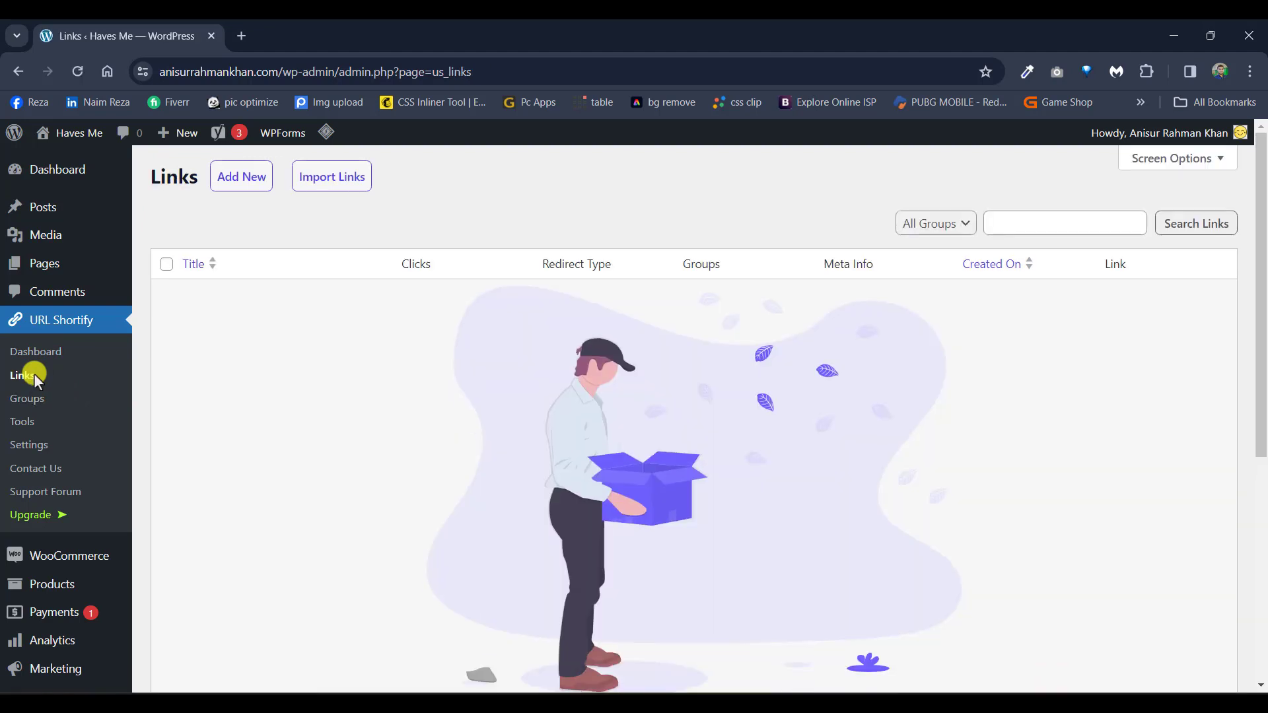
Step: Start a new short link titled 'Facebook'
click(251, 192)
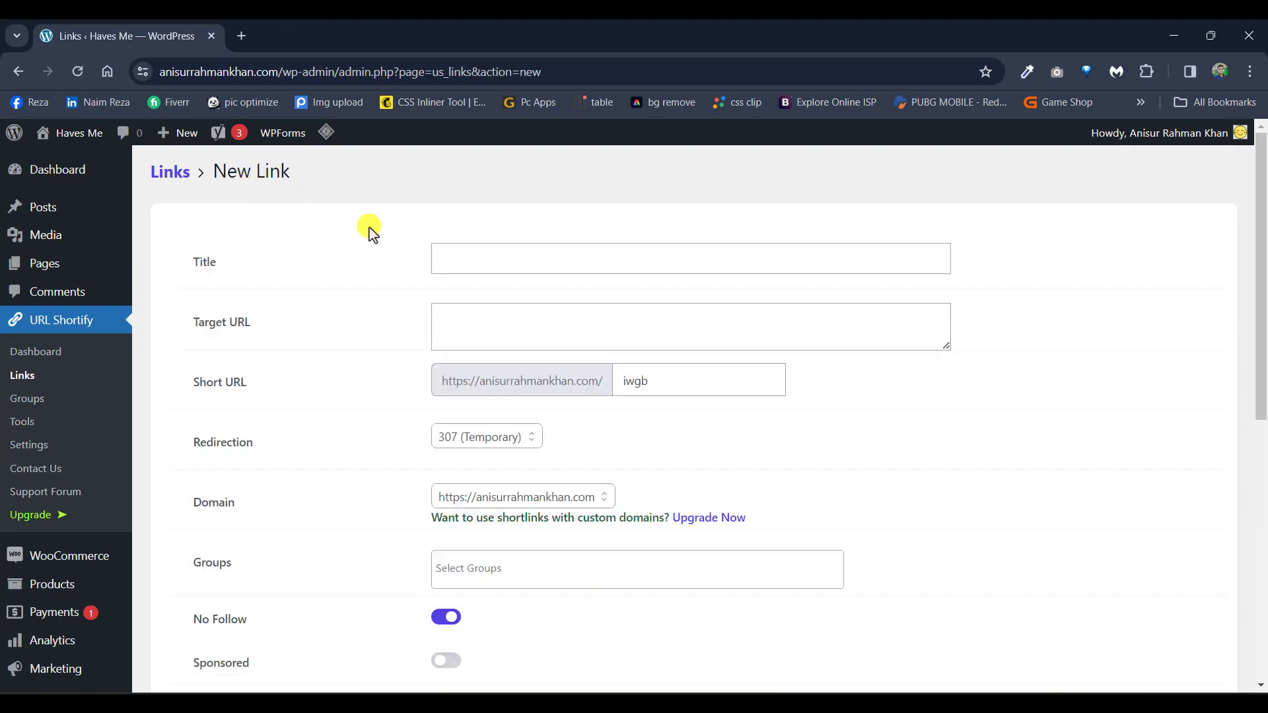
click(477, 263)
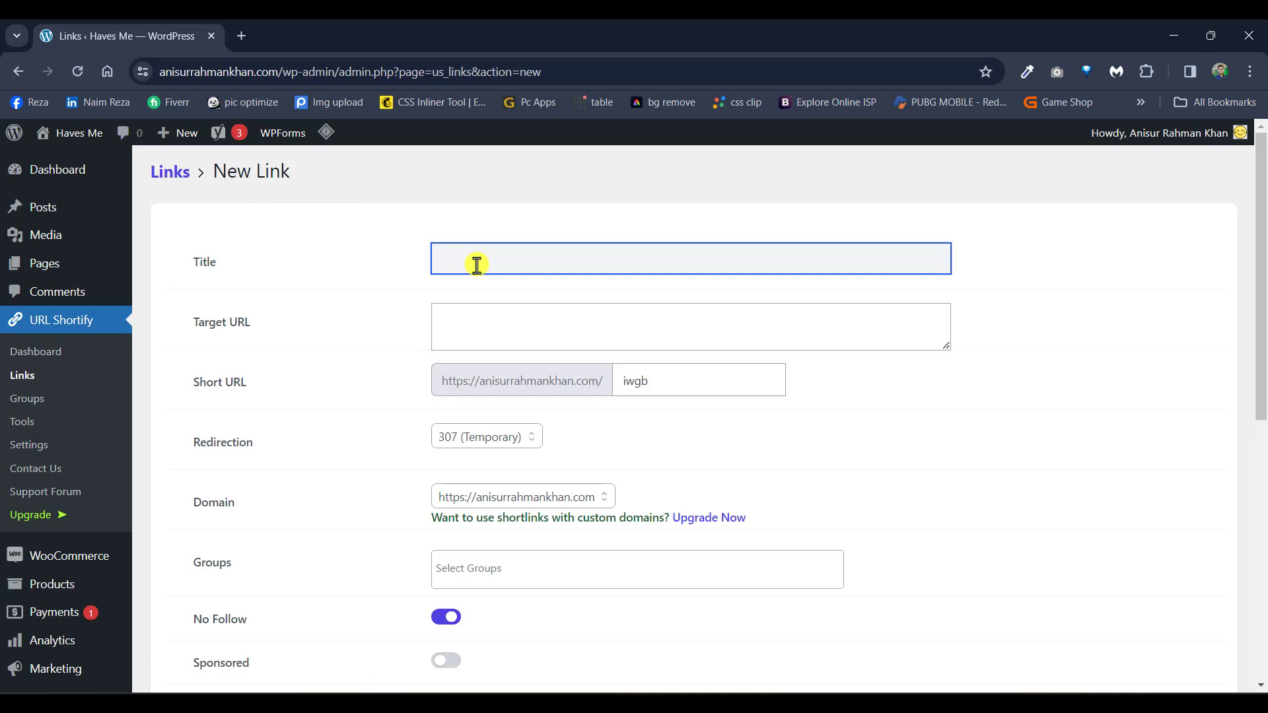
text(Facebook)
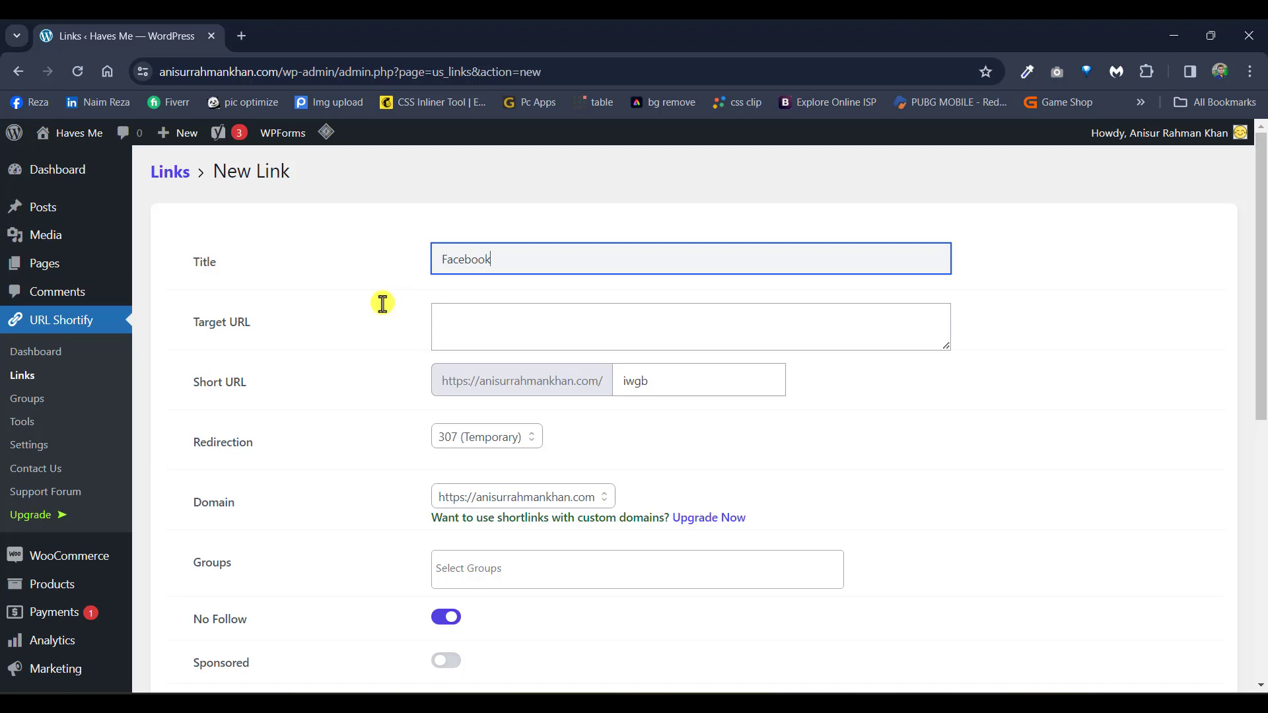
Step: Enter the Facebook profile's https address as the link's target URL
scroll(378, 311, down, 1)
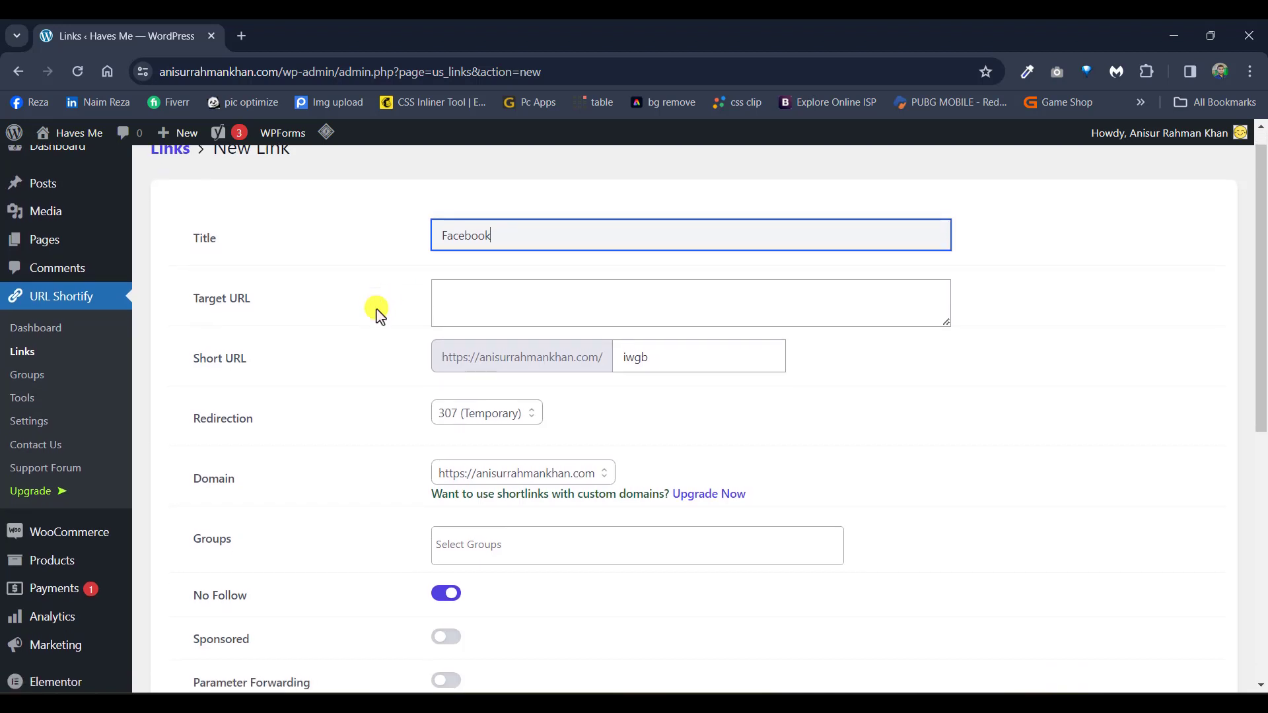
click(453, 303)
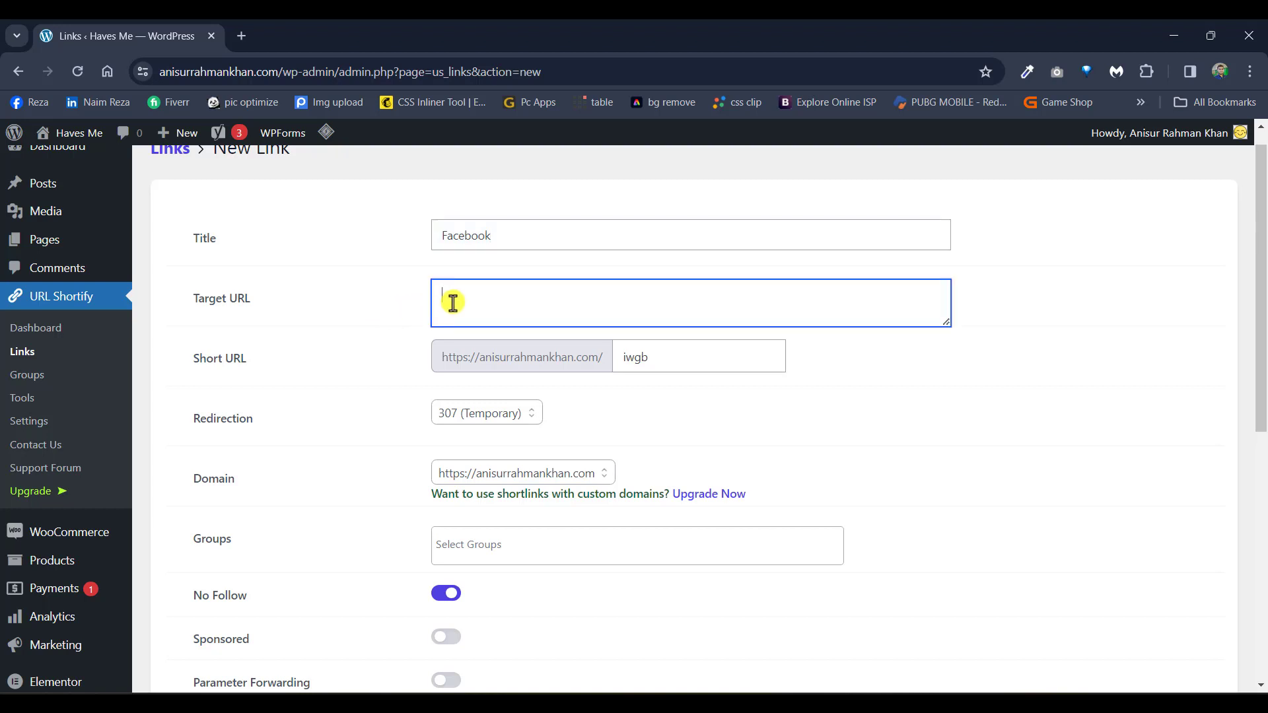
text(https://facebook.com/naimreza)
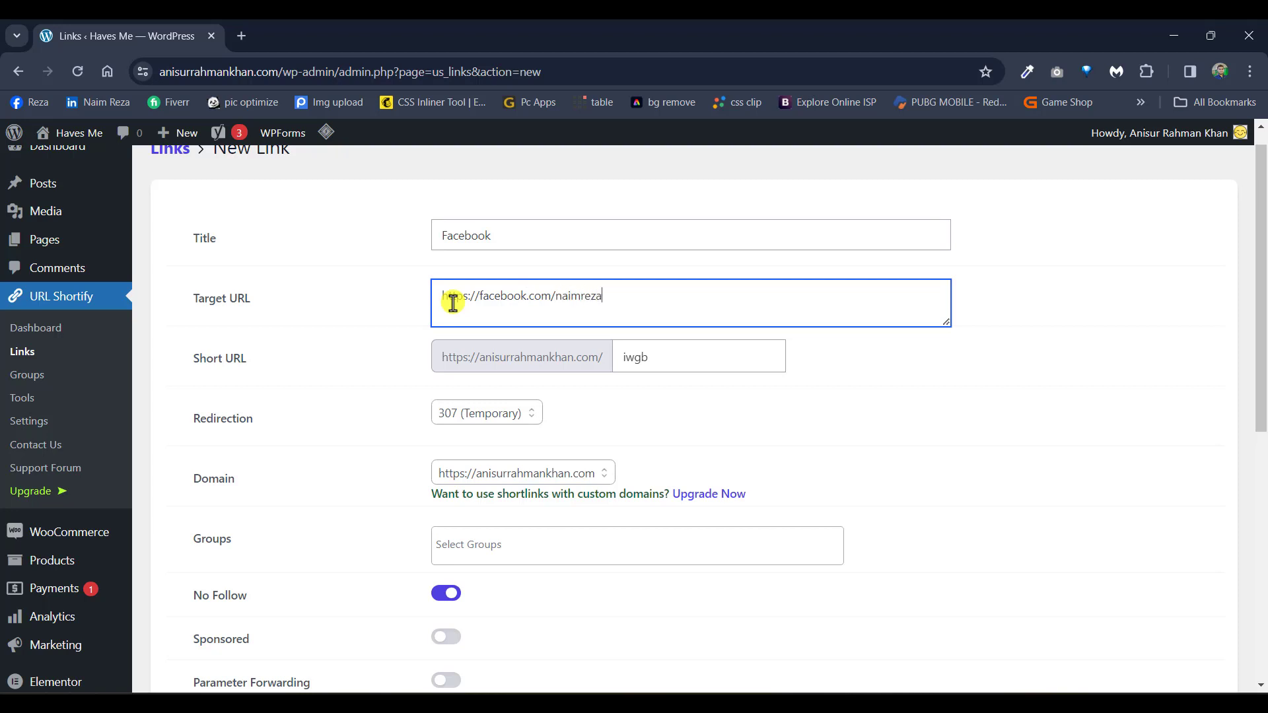
text(.nr)
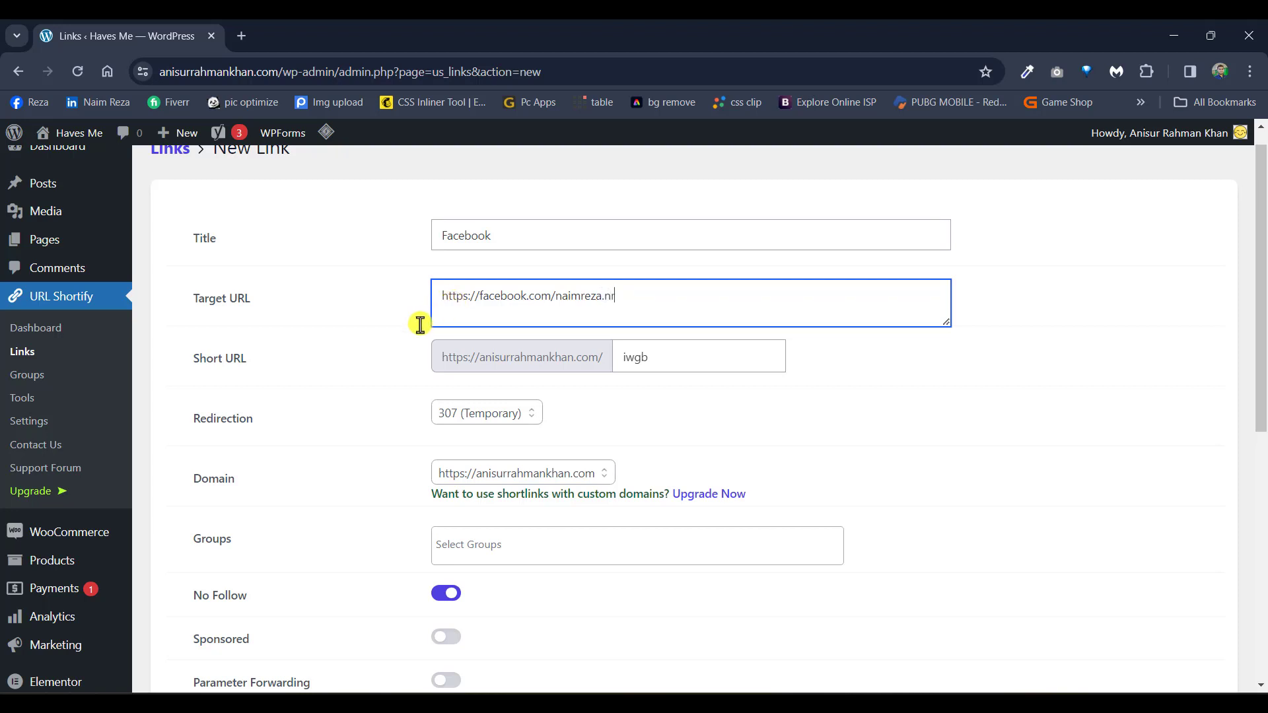
Step: Replace the auto-generated short URL slug with 'facebook'
scroll(407, 334, down, 1)
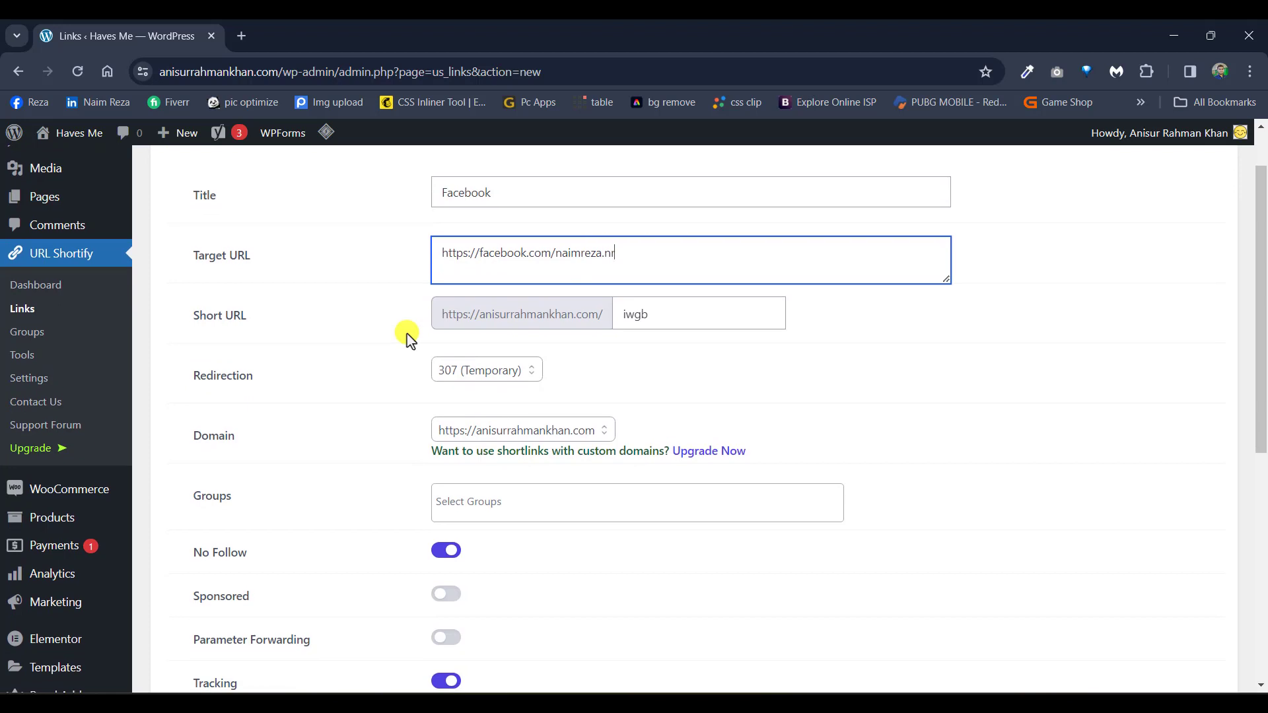
double_click(621, 324)
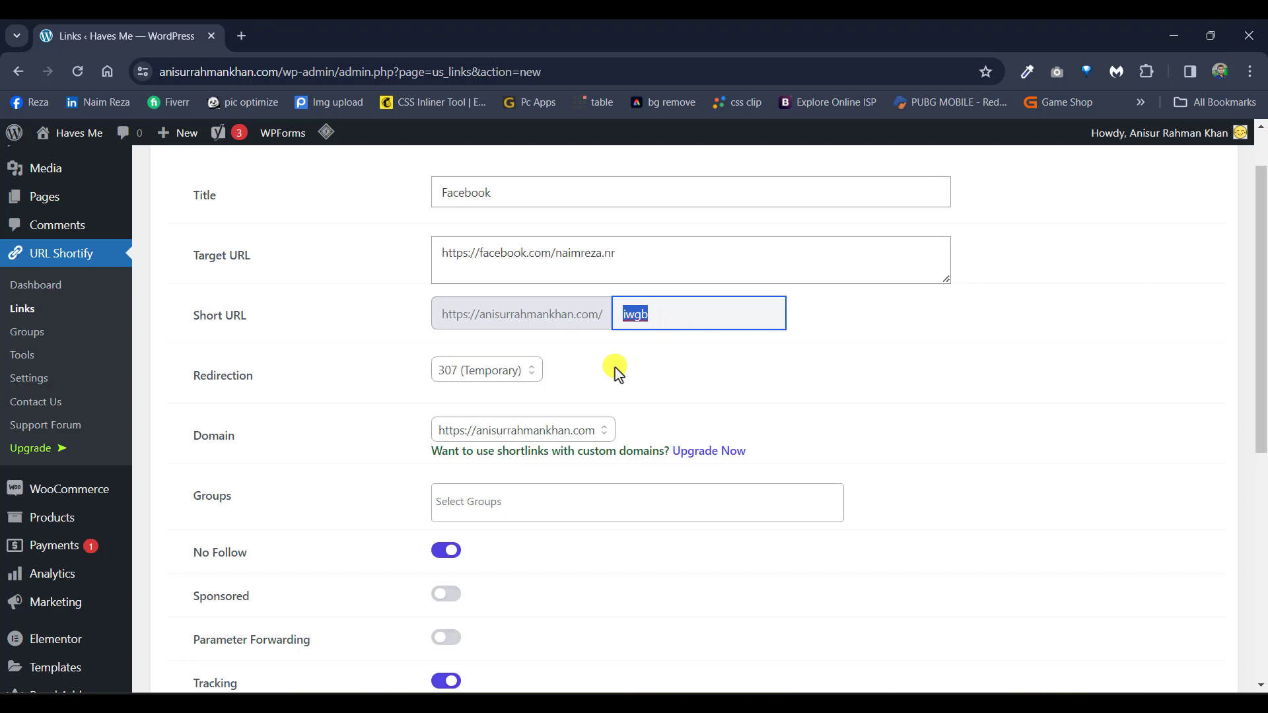
text(facebook)
click(587, 353)
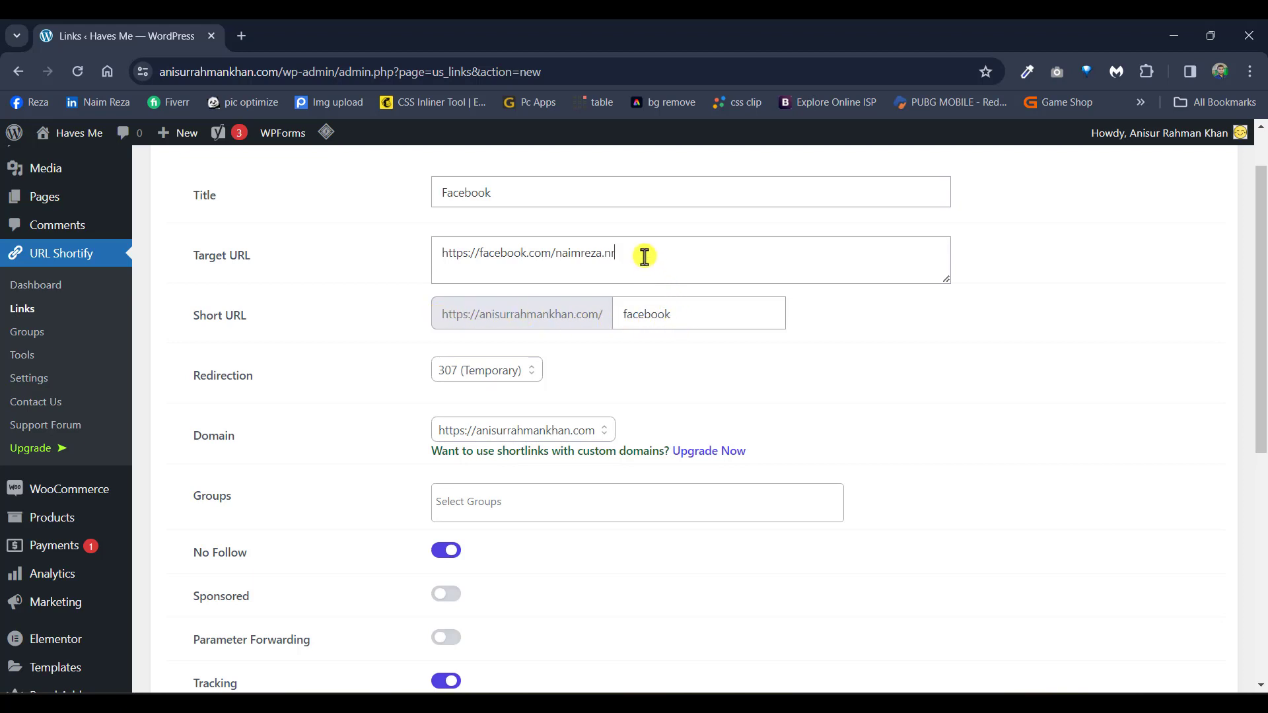
drag(641, 256, 435, 259)
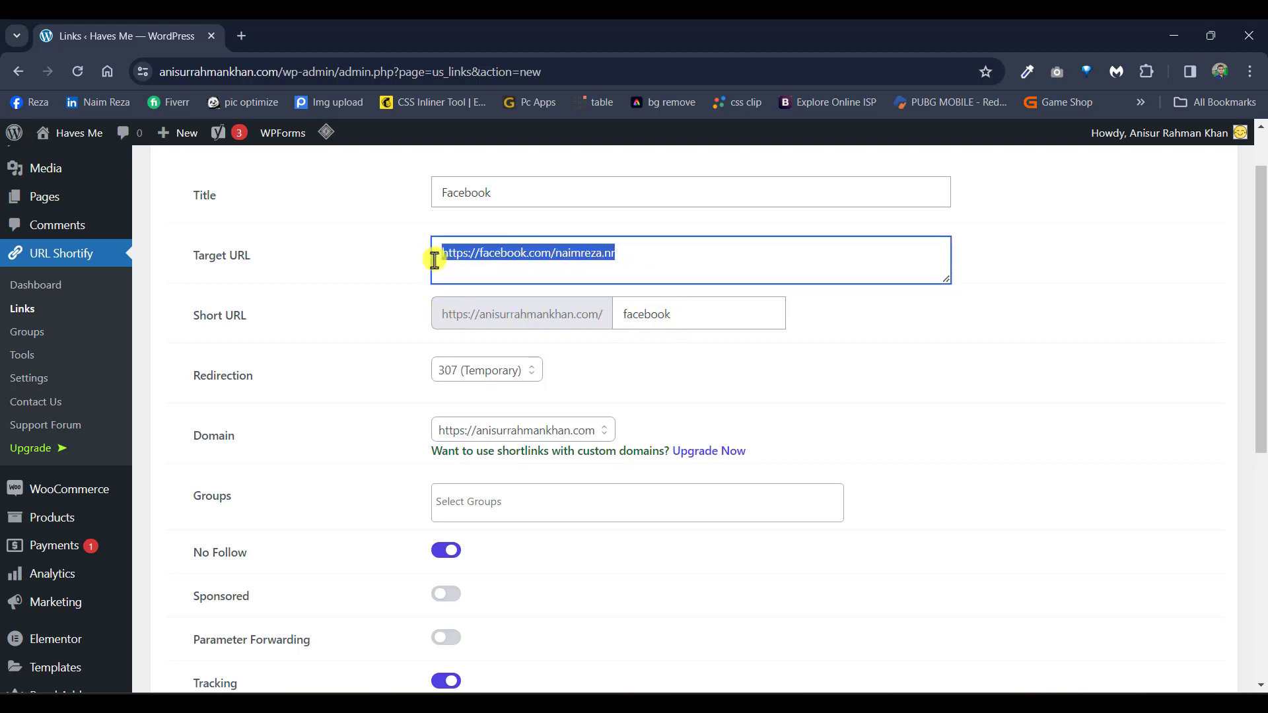
click(643, 363)
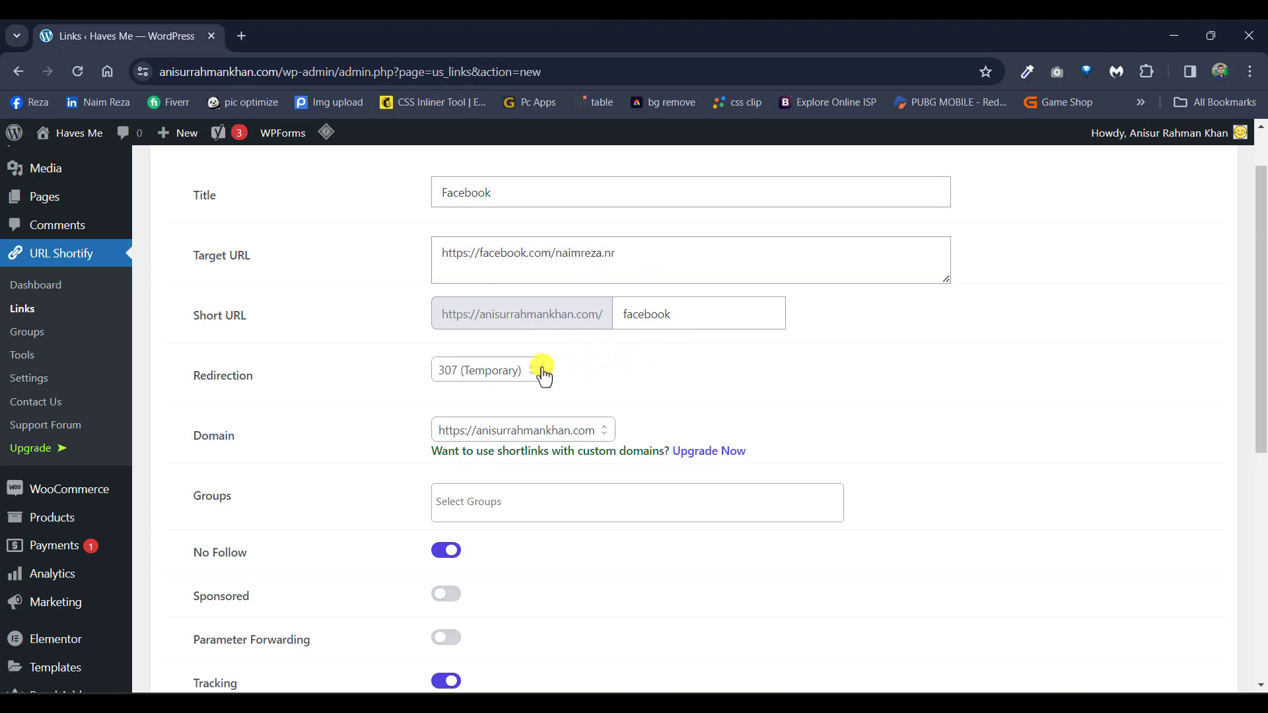
Step: Set the Redirection type to 302 (Temporary) after briefly trying 301 (Permanent)
click(489, 373)
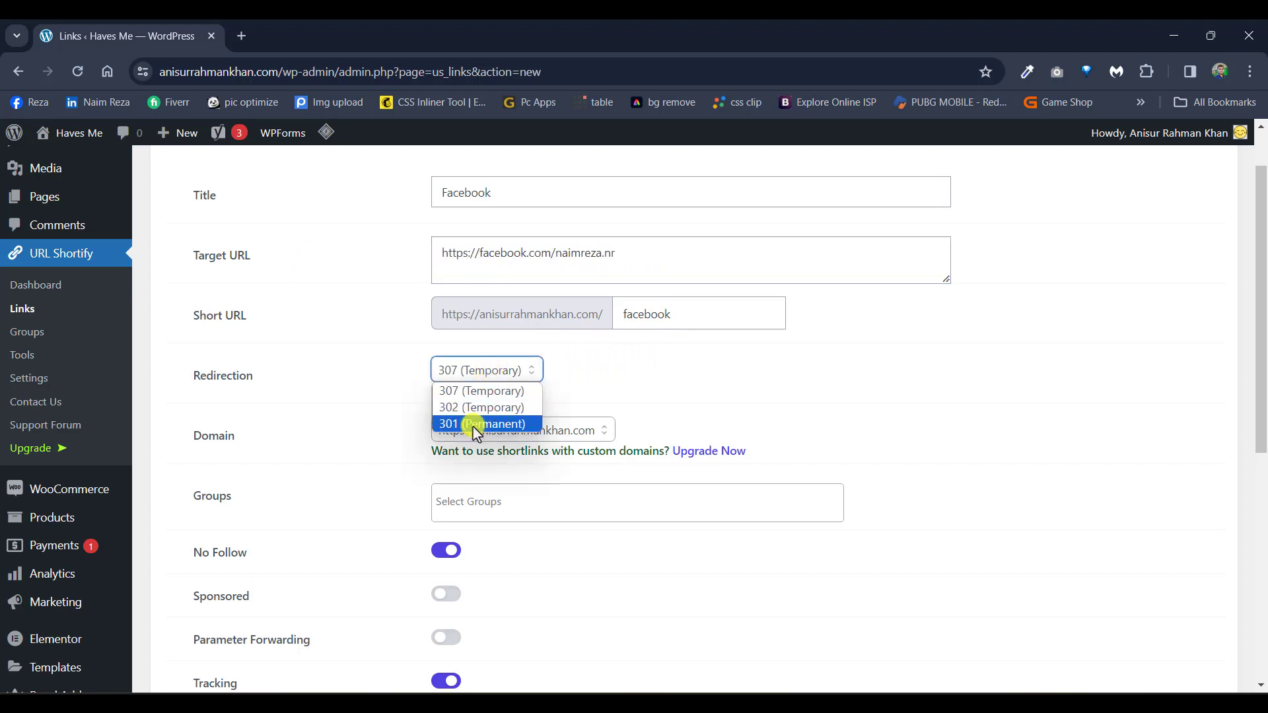
key(Up)
key(Up)
click(460, 425)
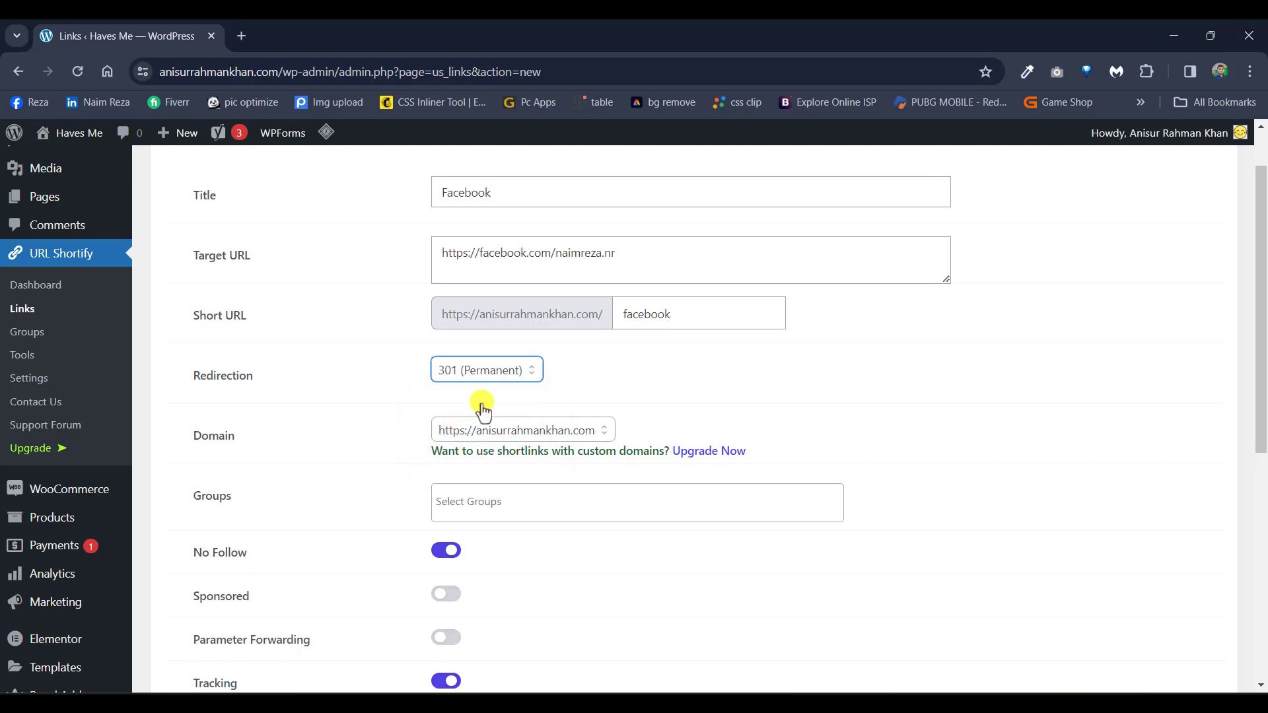
click(518, 374)
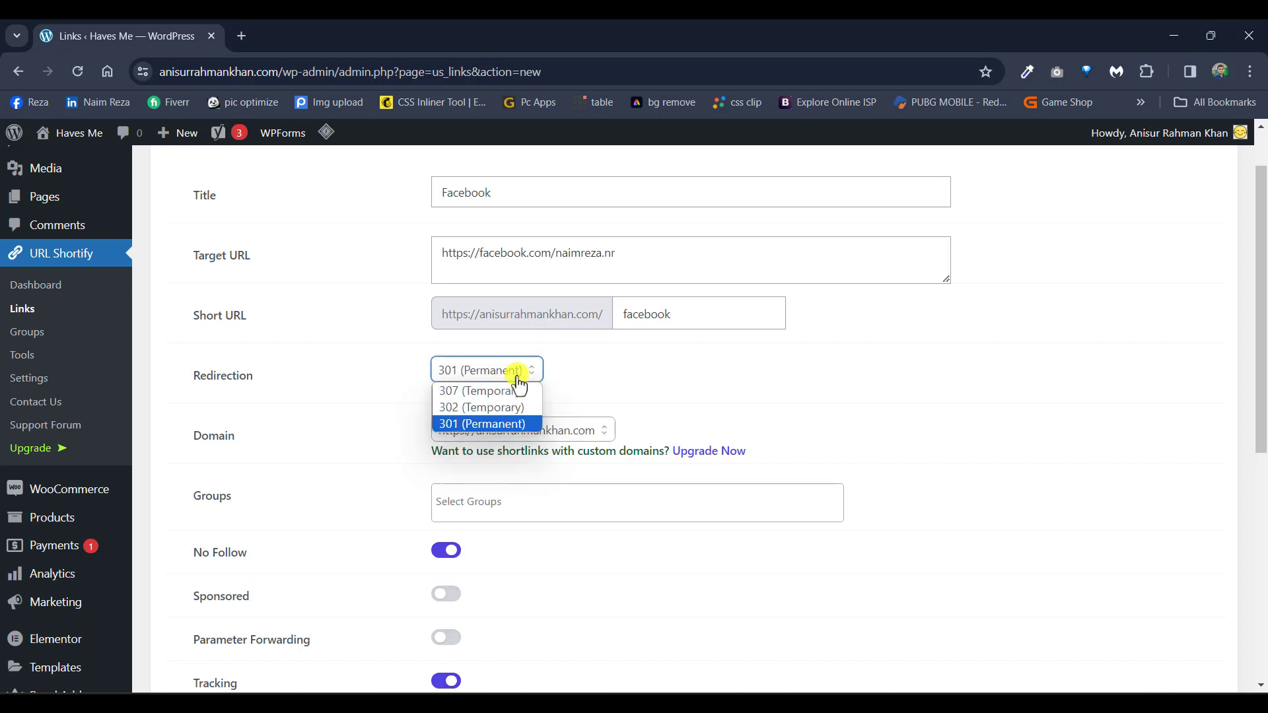
click(469, 407)
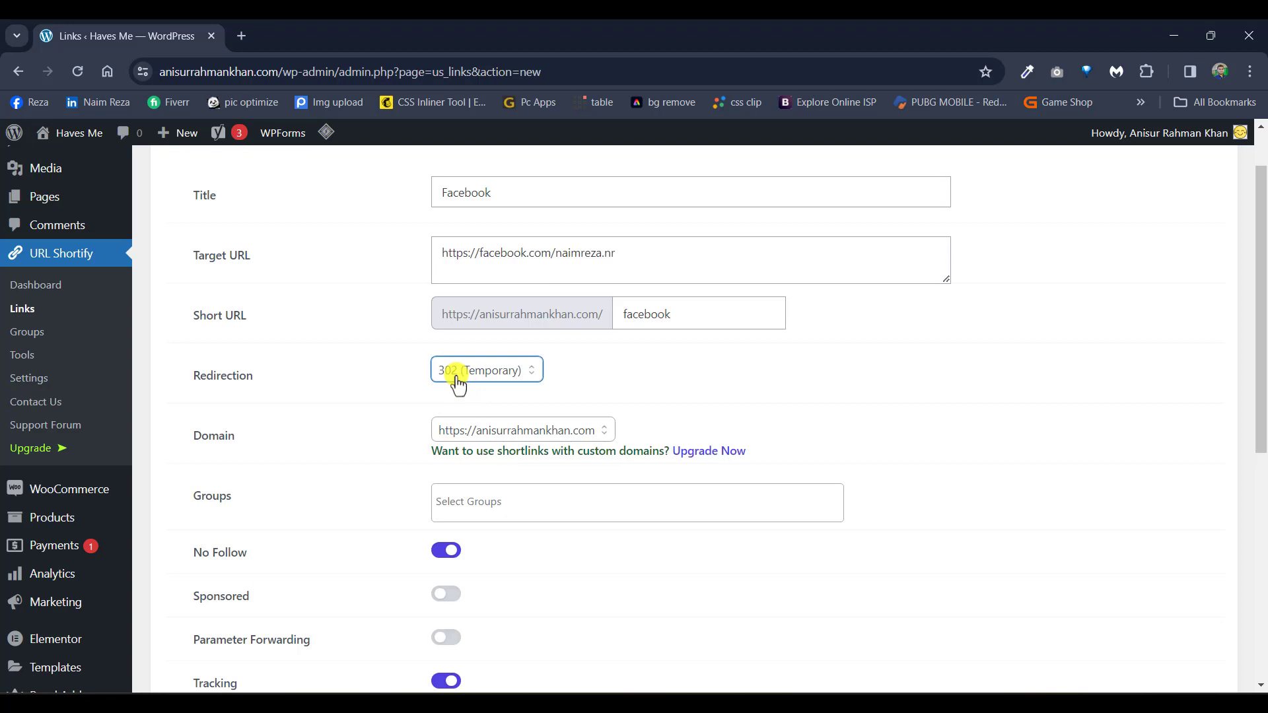
click(459, 386)
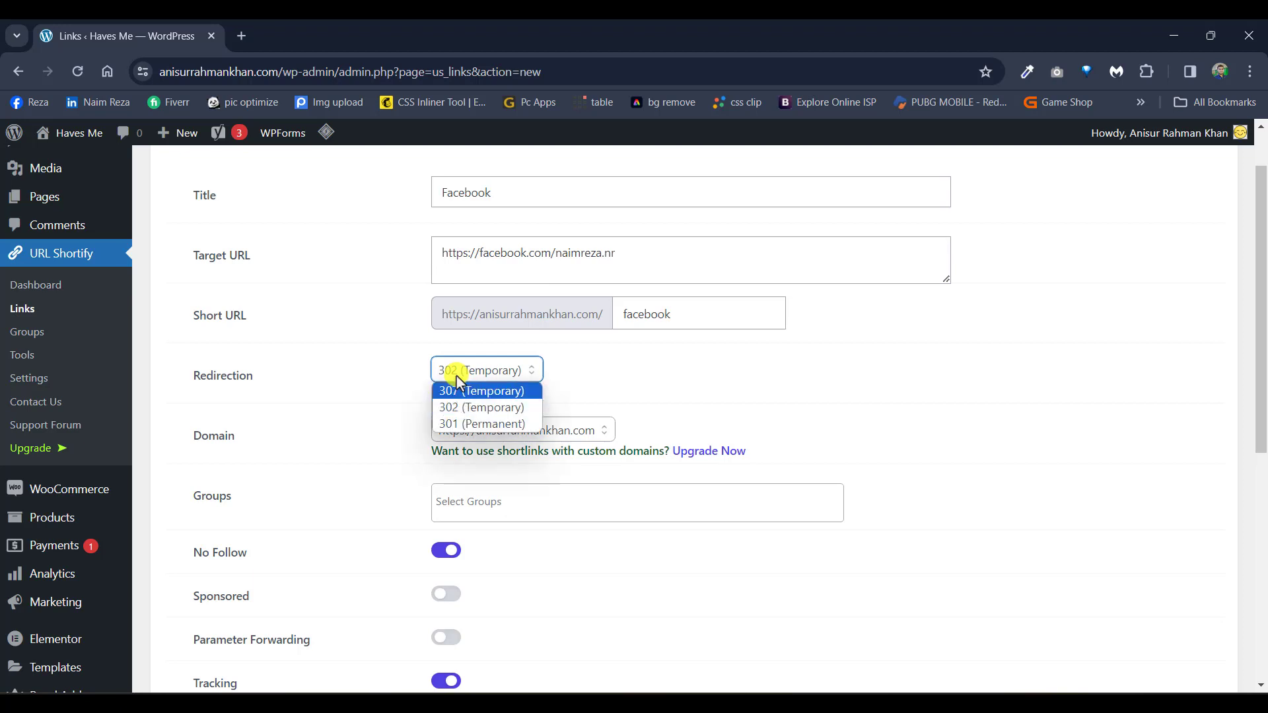
click(466, 407)
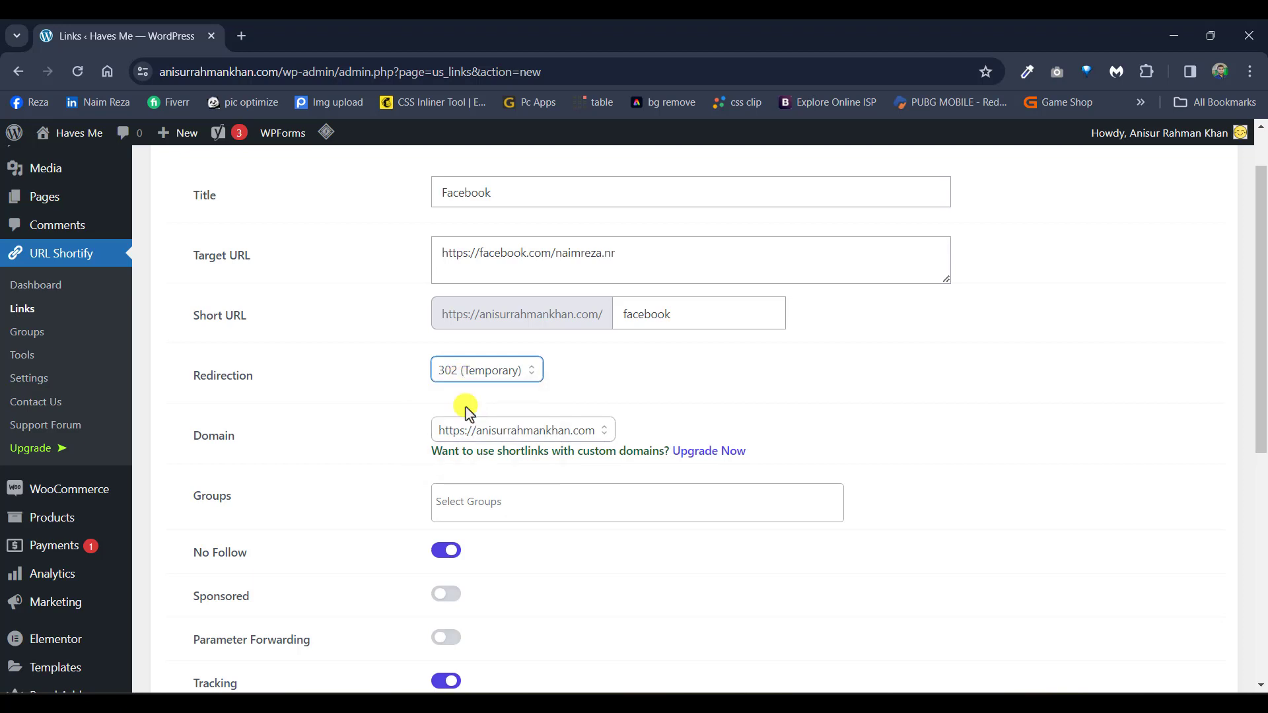
click(620, 354)
click(529, 377)
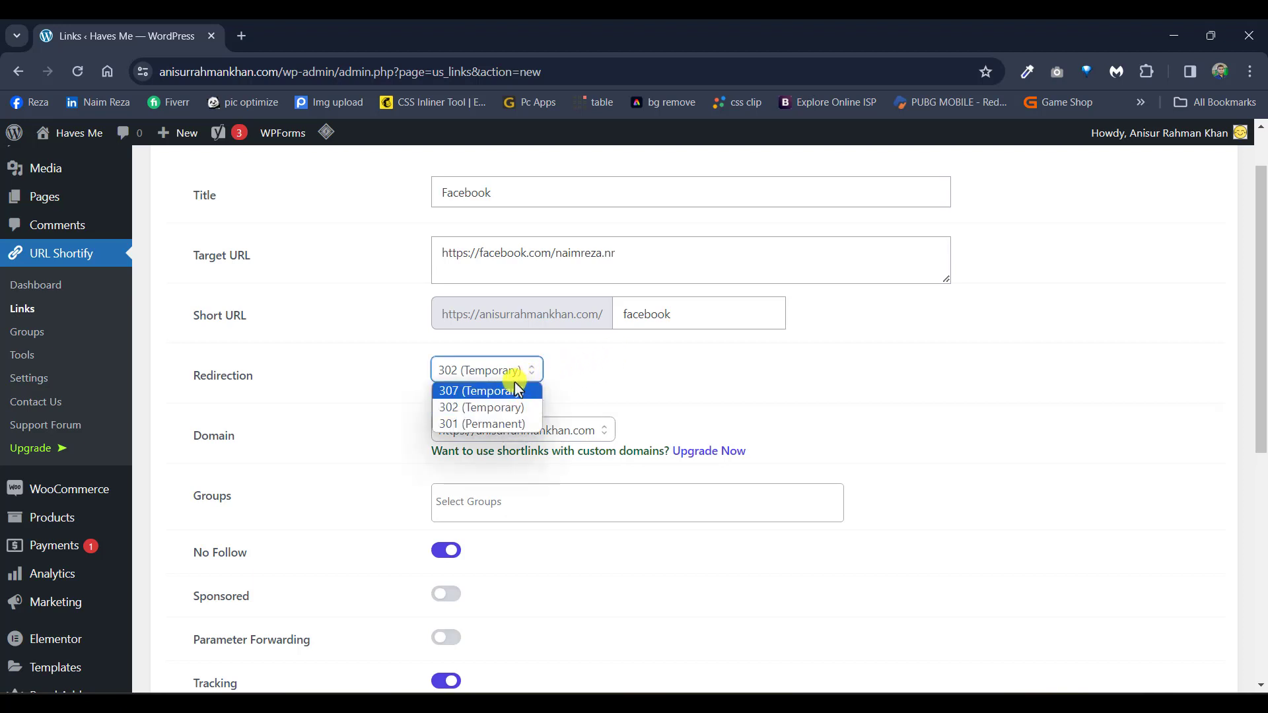
click(461, 409)
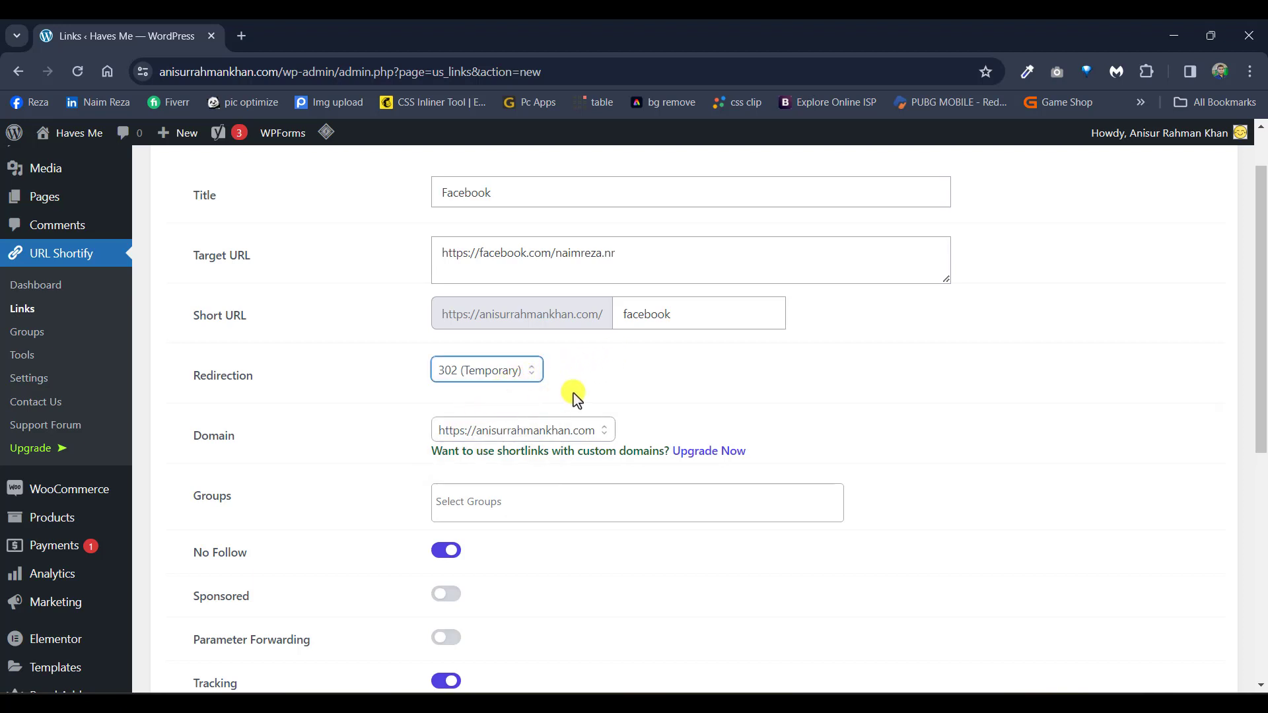
drag(436, 315, 612, 311)
click(604, 391)
click(483, 431)
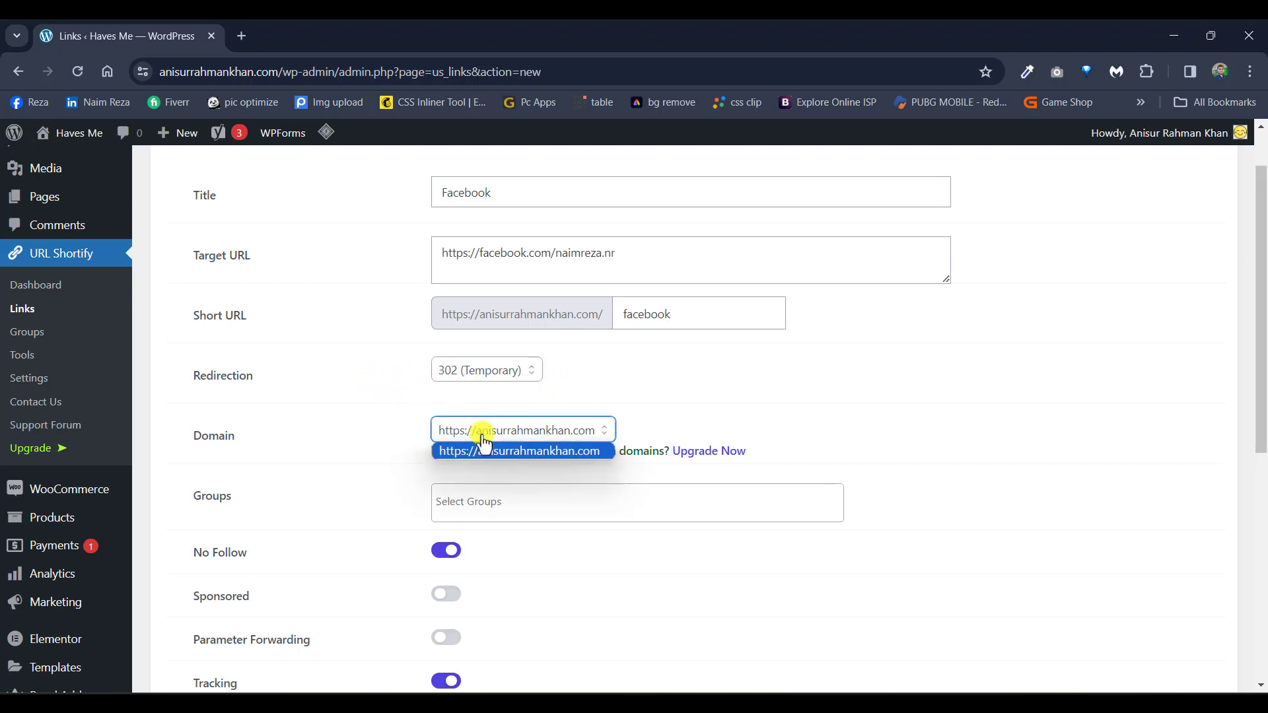
click(483, 444)
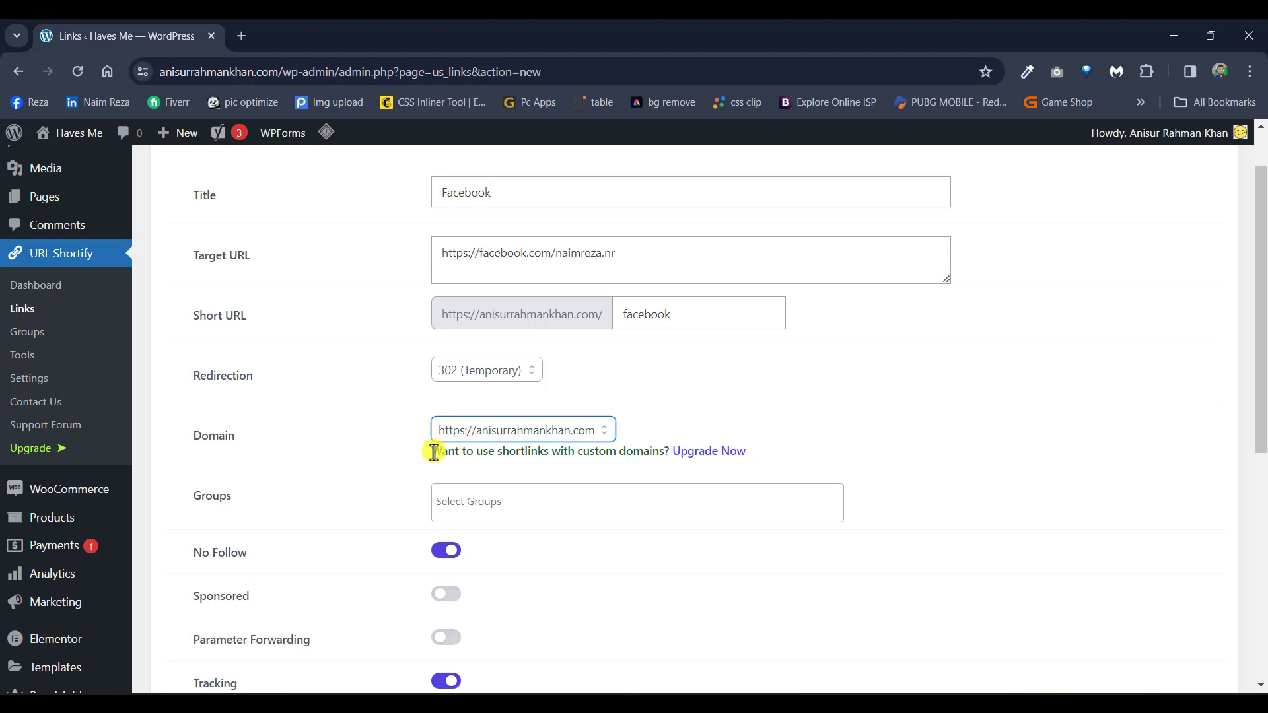
scroll(399, 489, down, 2)
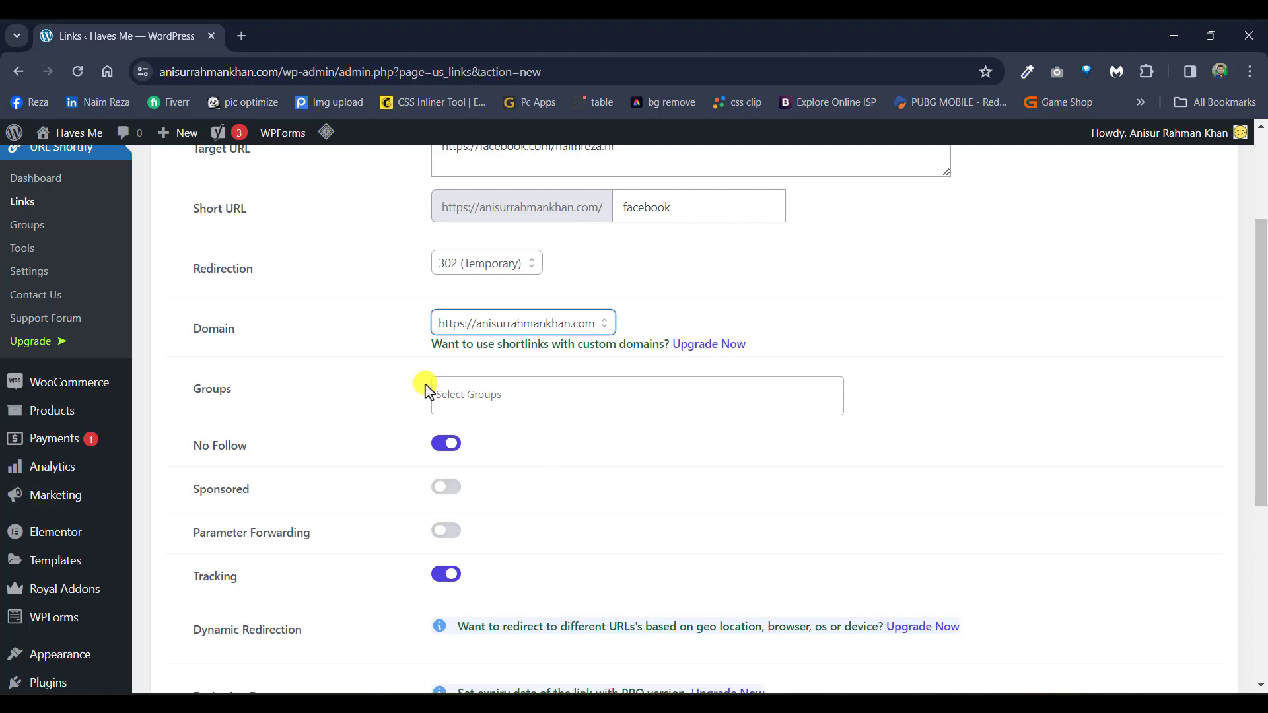
Step: Choose 'test' in the Groups field and scroll to the bottom of the form
click(474, 399)
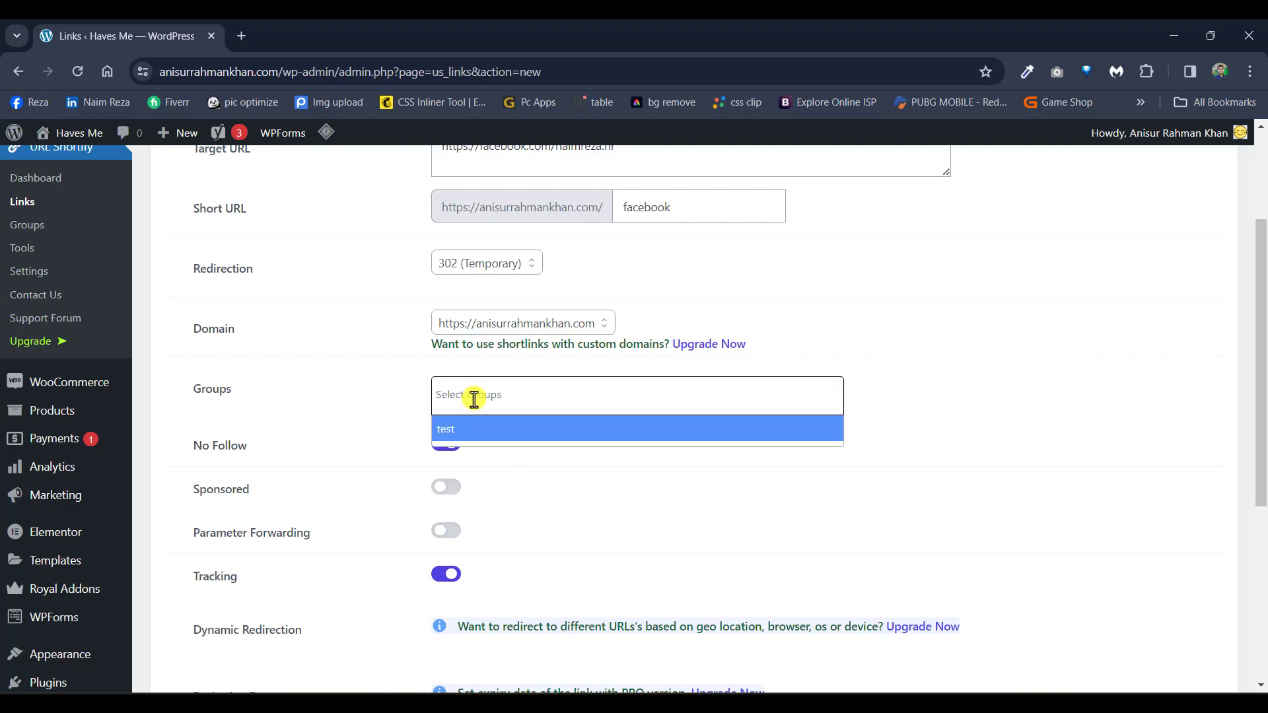
click(473, 429)
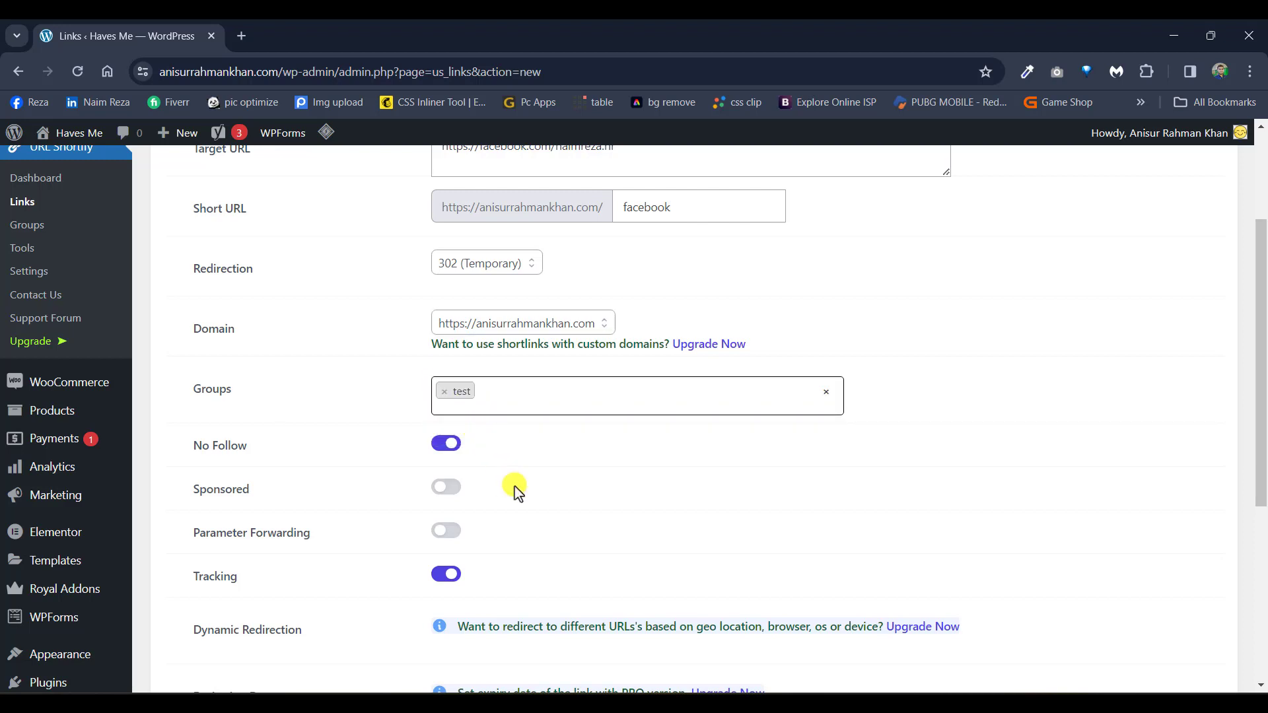
scroll(515, 488, down, 2)
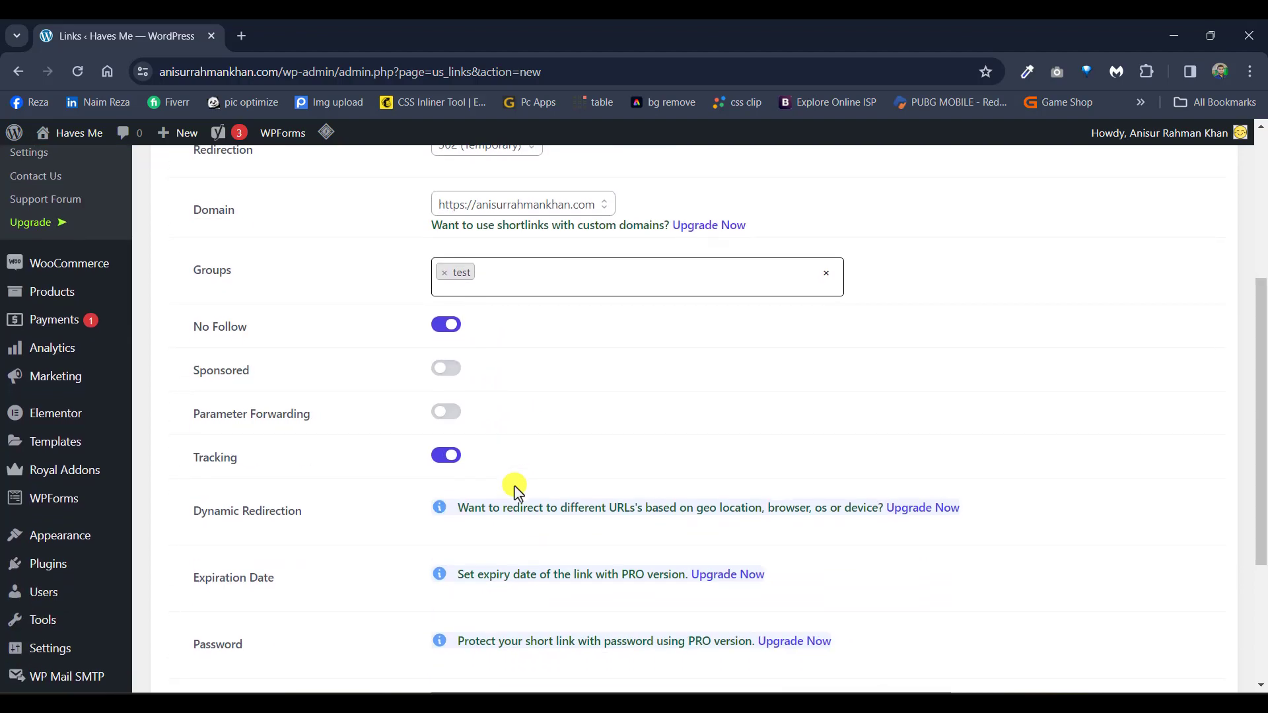
scroll(332, 562, down, 4)
scroll(332, 562, up, 8)
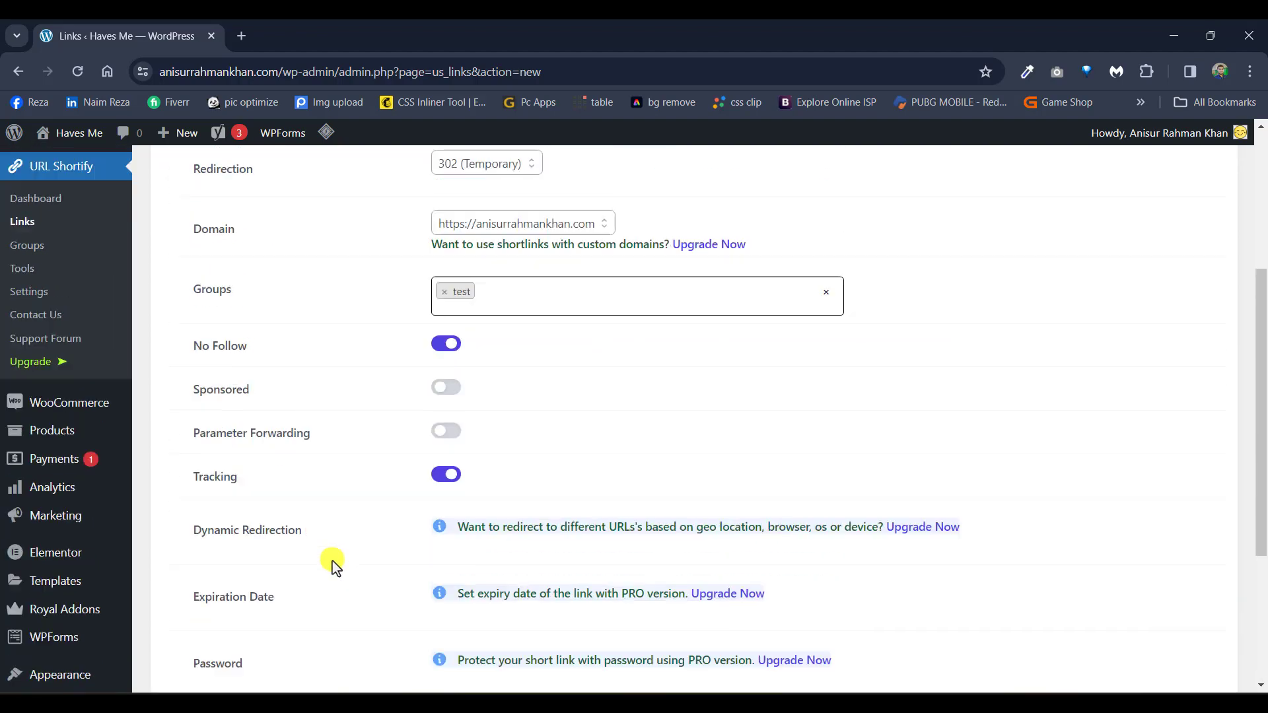
scroll(333, 566, down, 8)
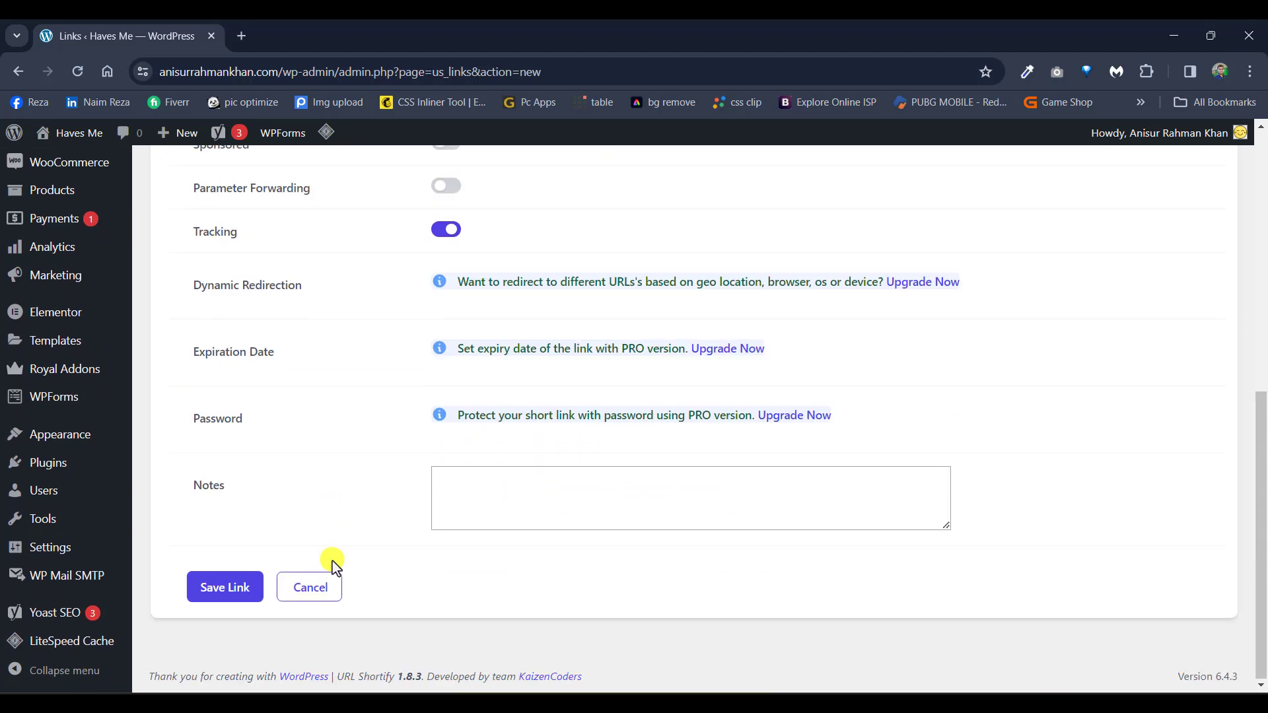
Step: Save the Facebook link and copy its short URL from the Links list
click(233, 589)
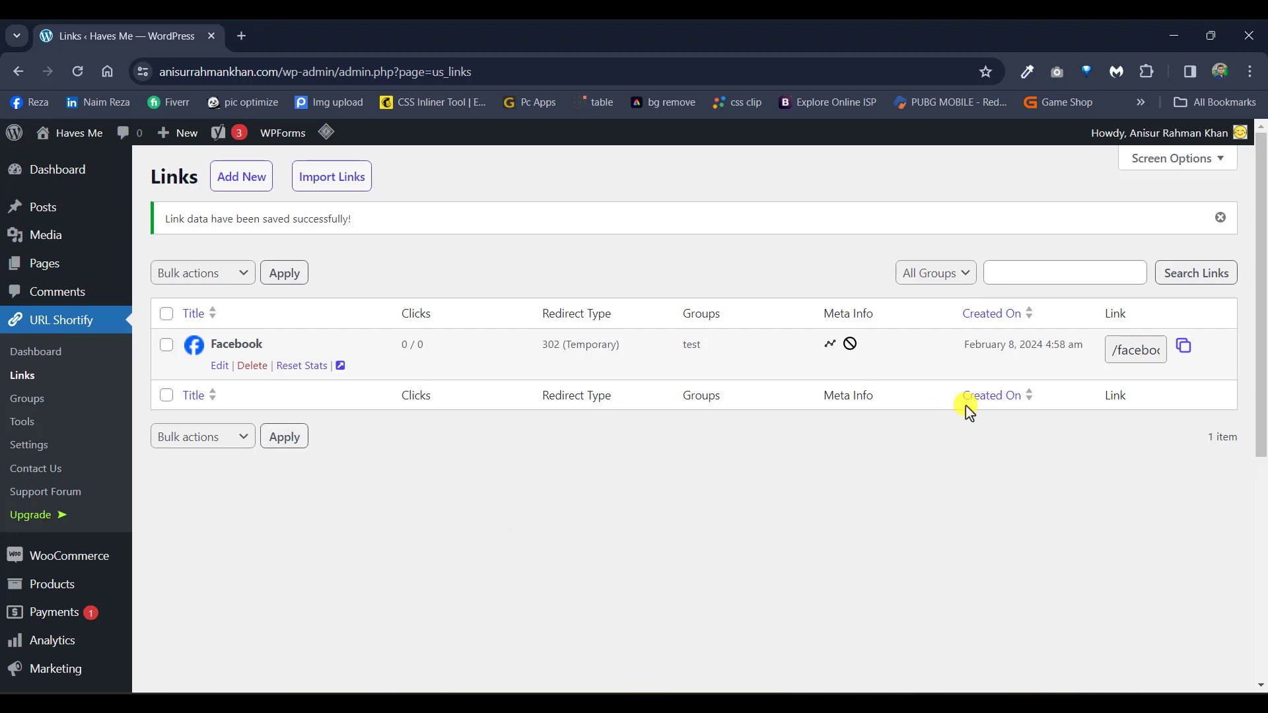
click(1193, 356)
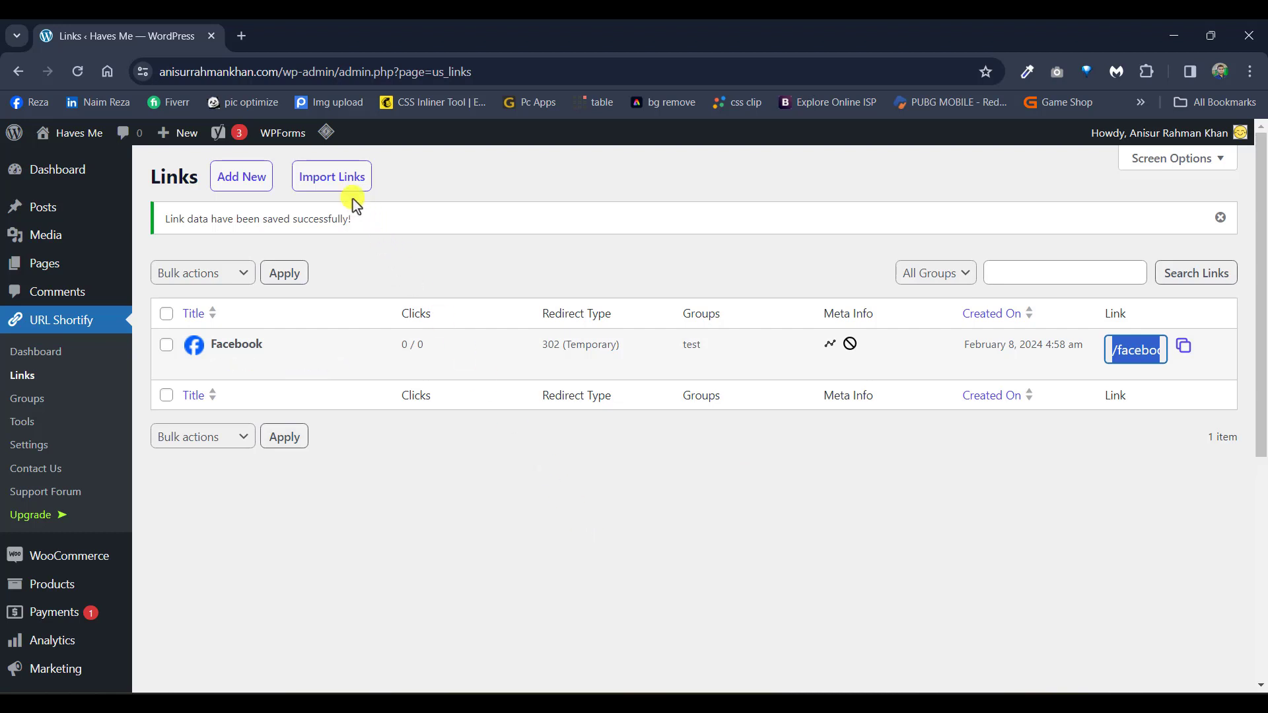
Step: Visit the copied short URL in a new tab, confirm the Facebook profile loads, and return to WordPress
click(239, 42)
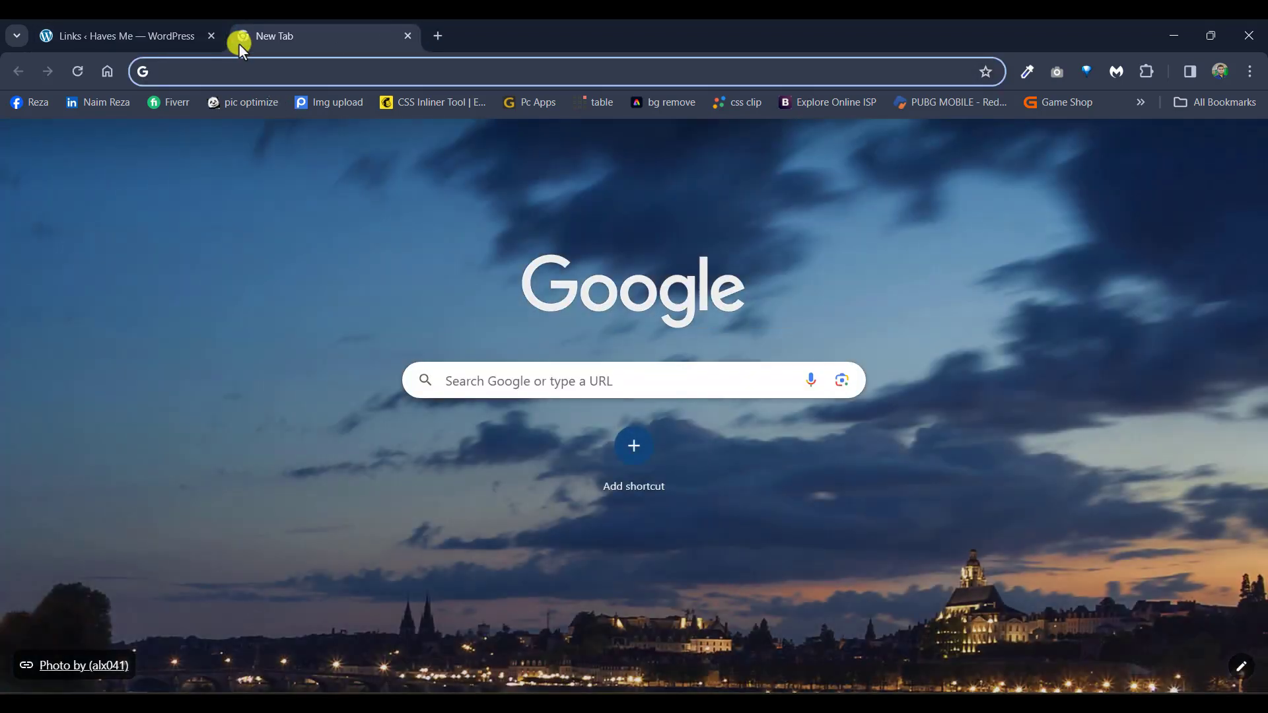
key(ctrl+v)
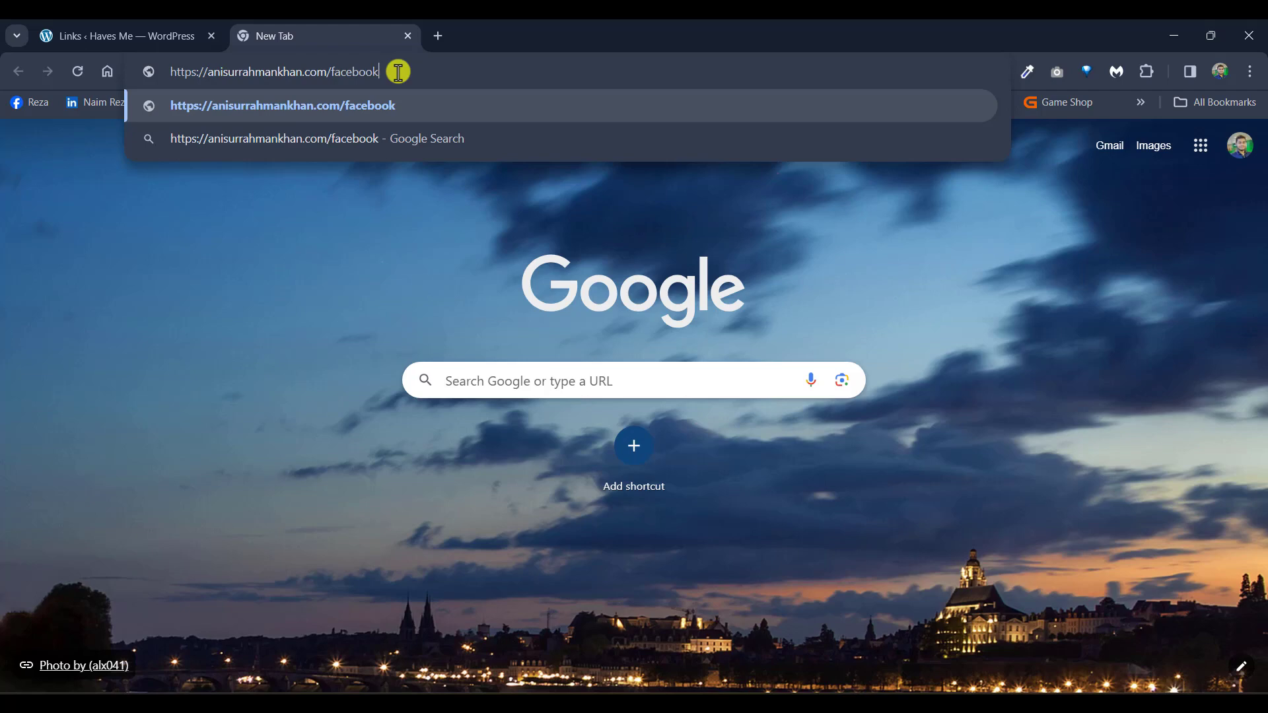
key(Return)
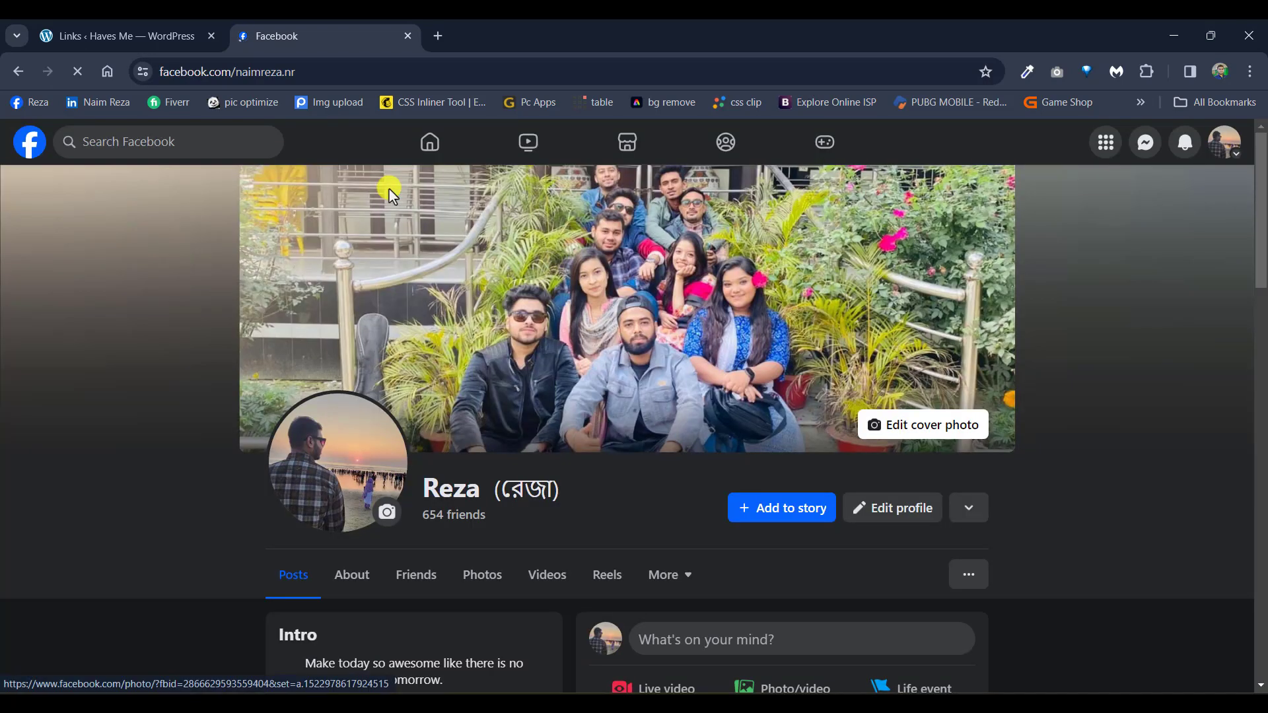
scroll(392, 195, down, 3)
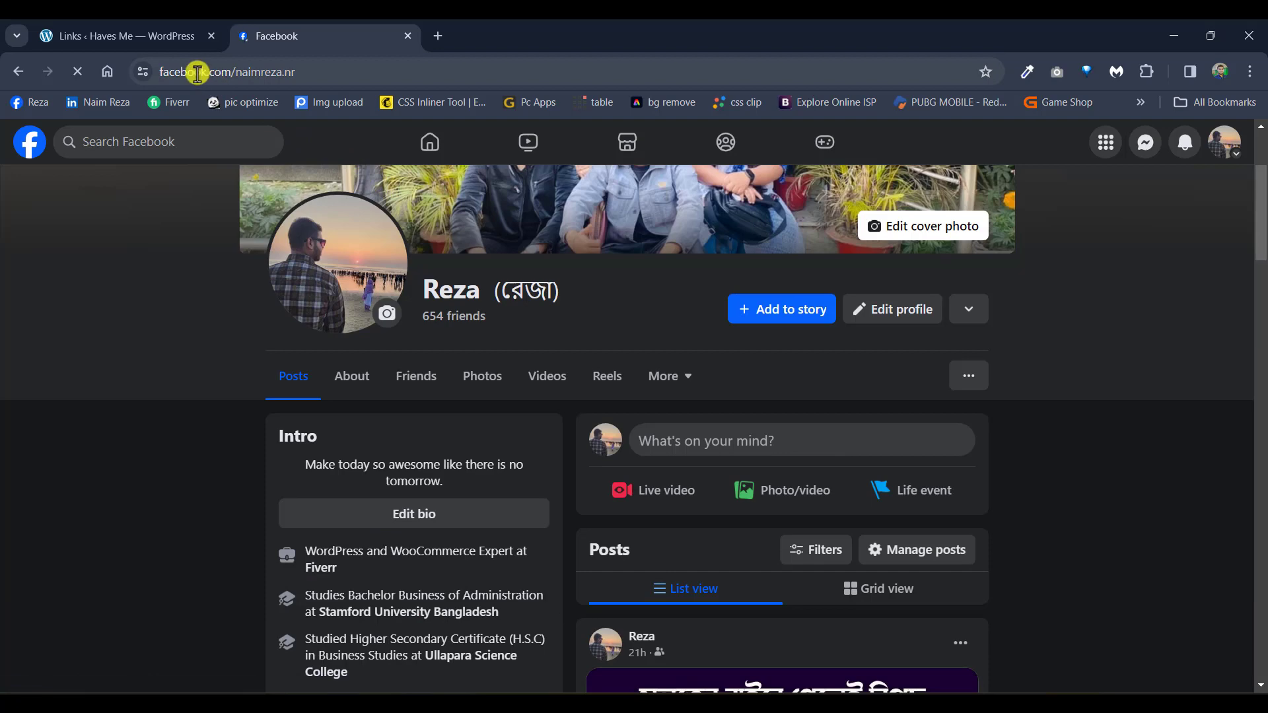
click(160, 32)
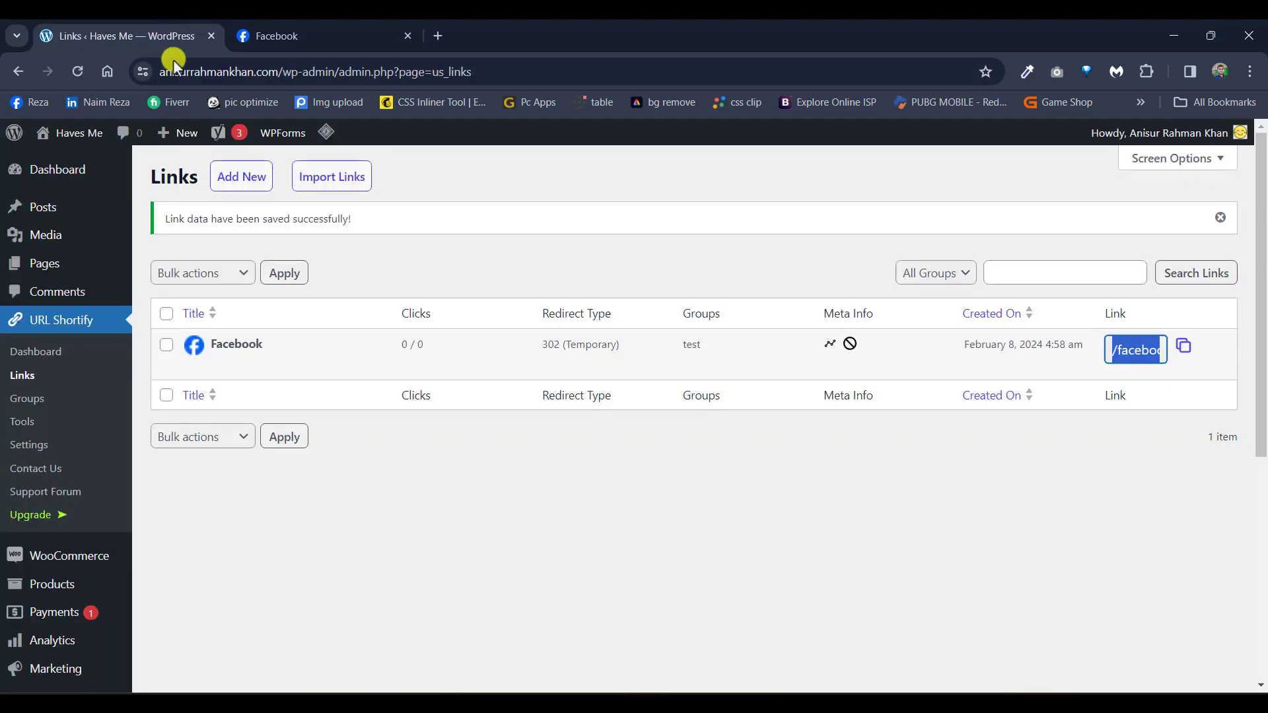